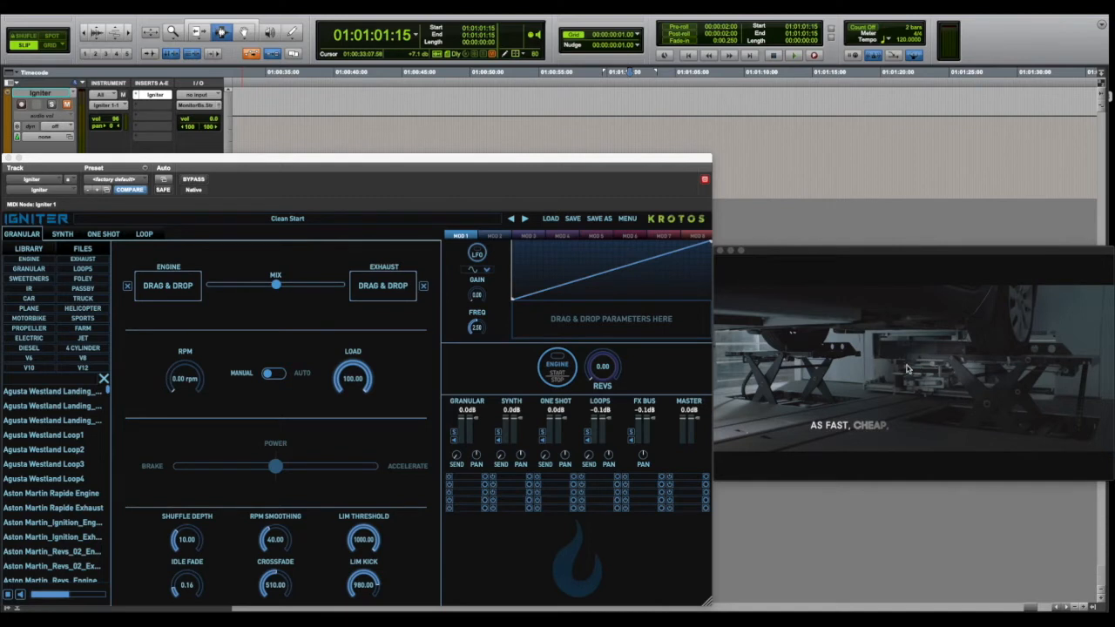
Play and stop the reference video playback a few times to preview it.
key("space")
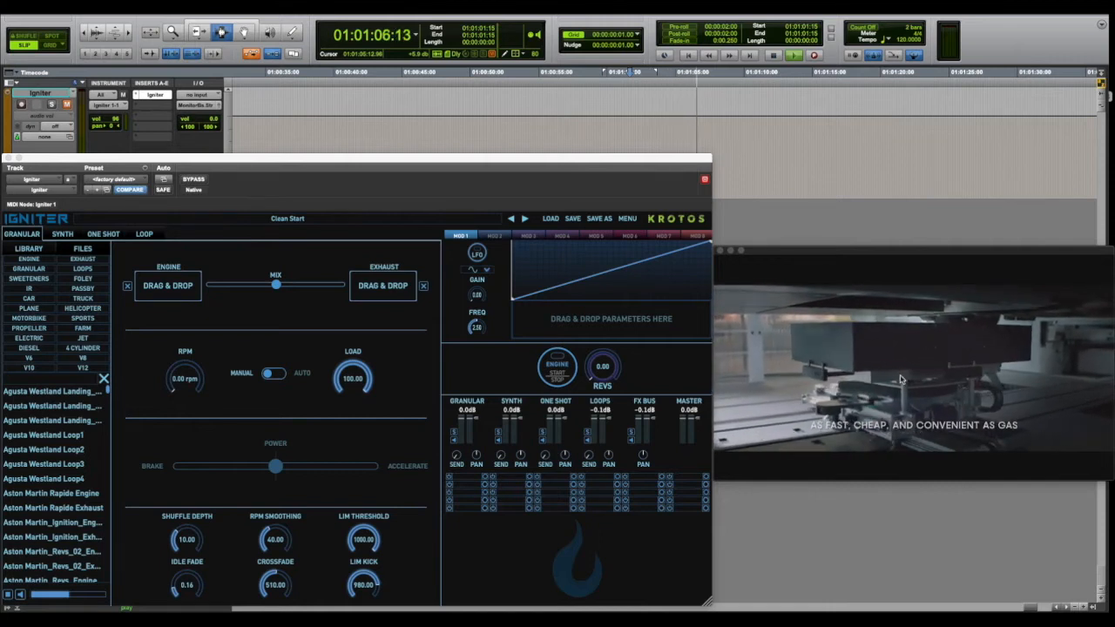
key("space")
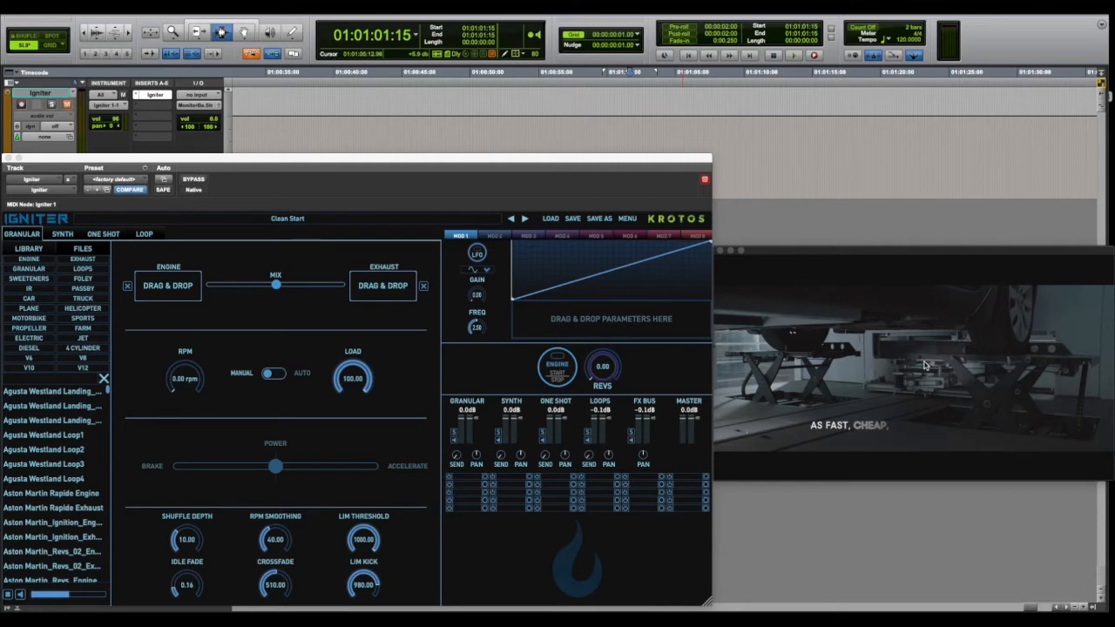
key("space")
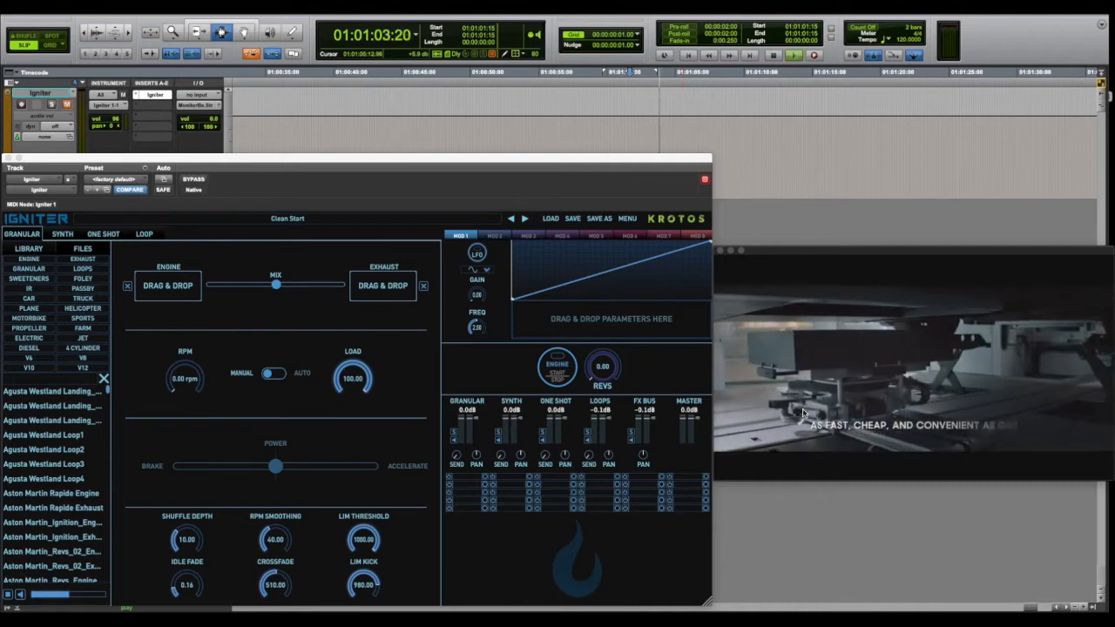
key("space")
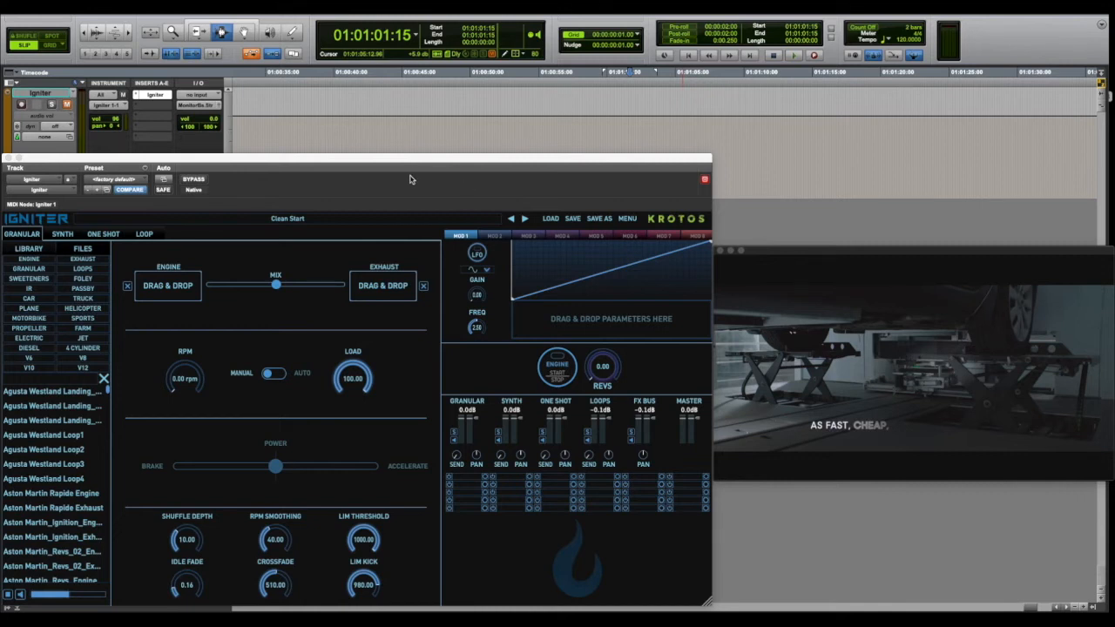
Browse the Factory Presets submenus, including Real-world and SciFi, then close the preset menu.
left_click(288, 223)
mouse_move(275, 247)
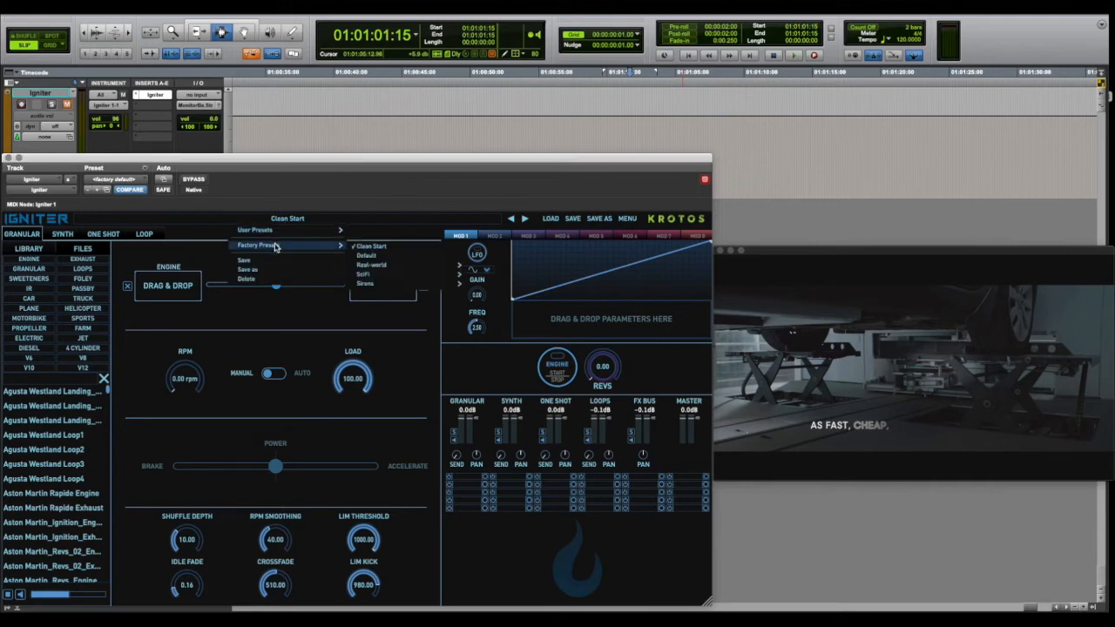
mouse_move(383, 266)
mouse_move(484, 272)
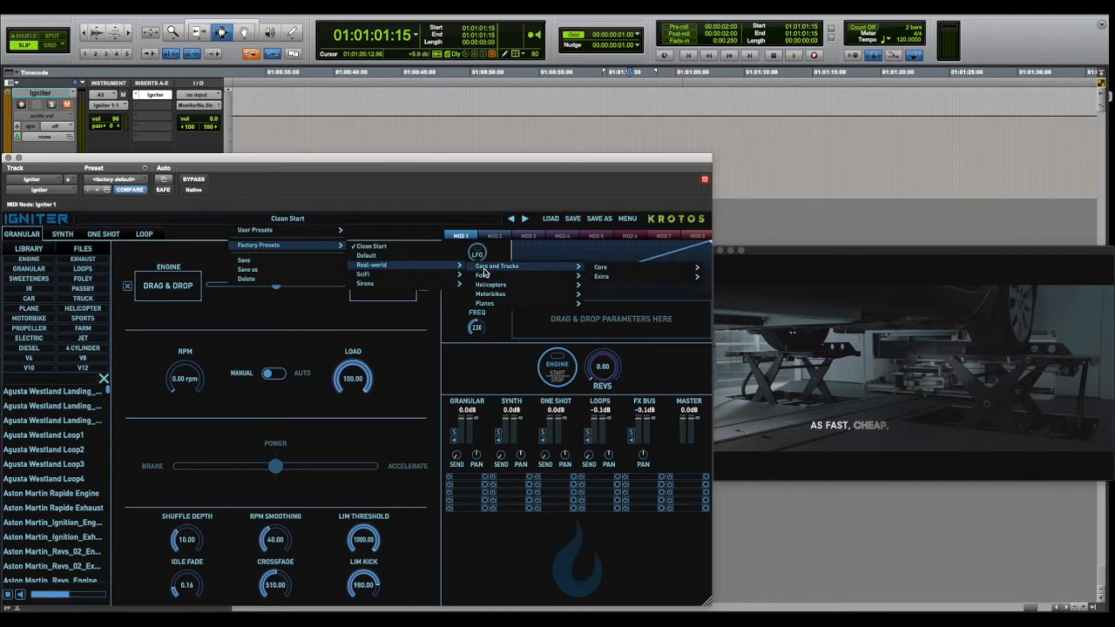
mouse_move(608, 268)
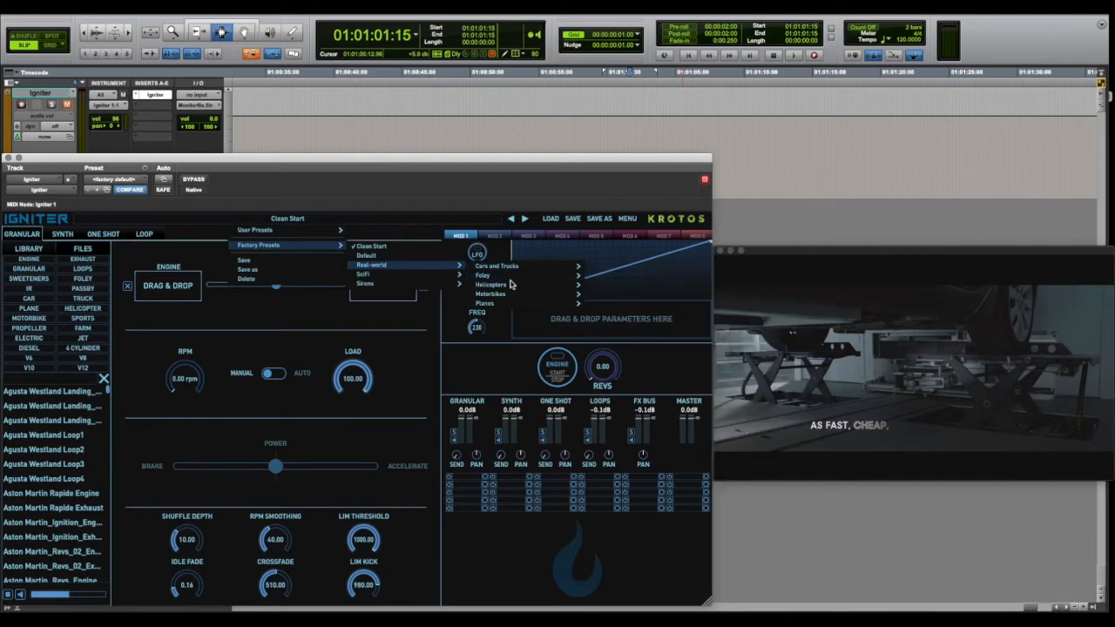
mouse_move(512, 287)
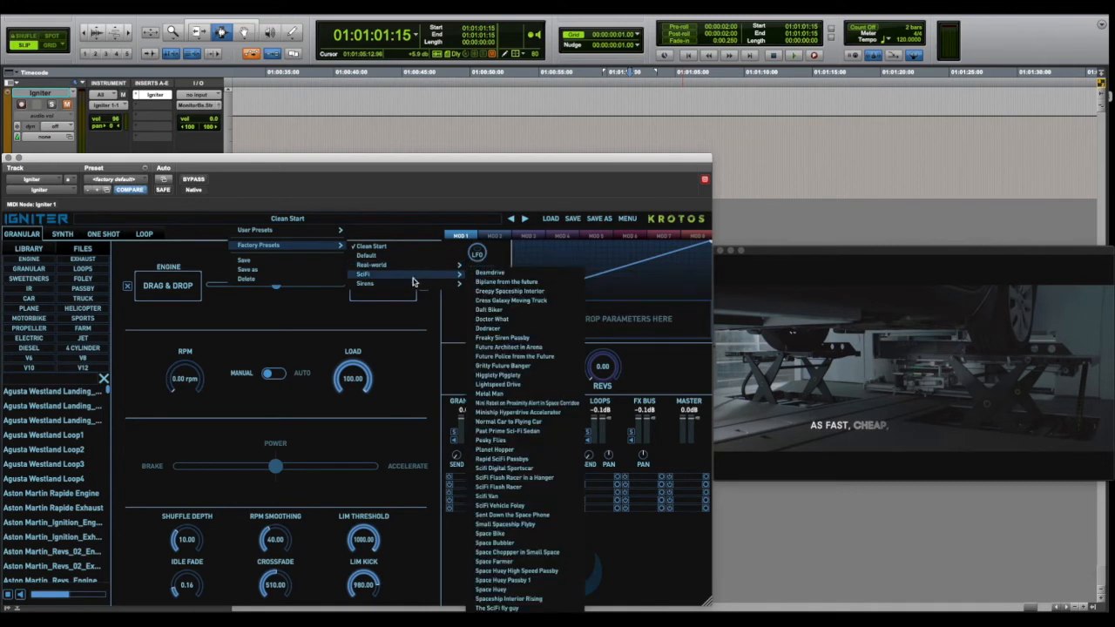
mouse_move(406, 287)
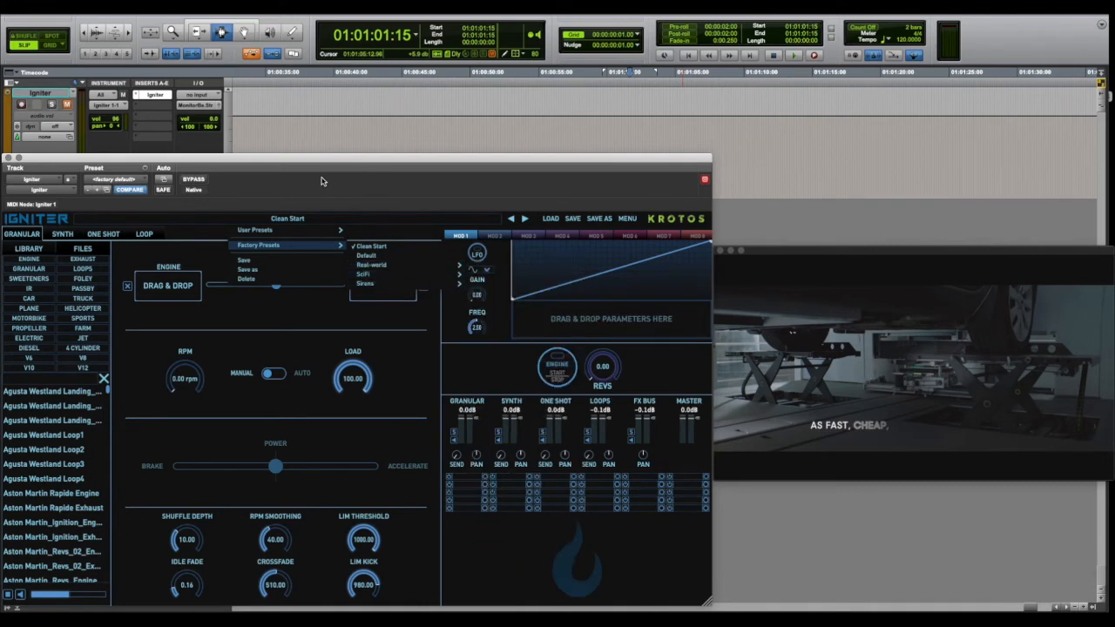
left_click(381, 348)
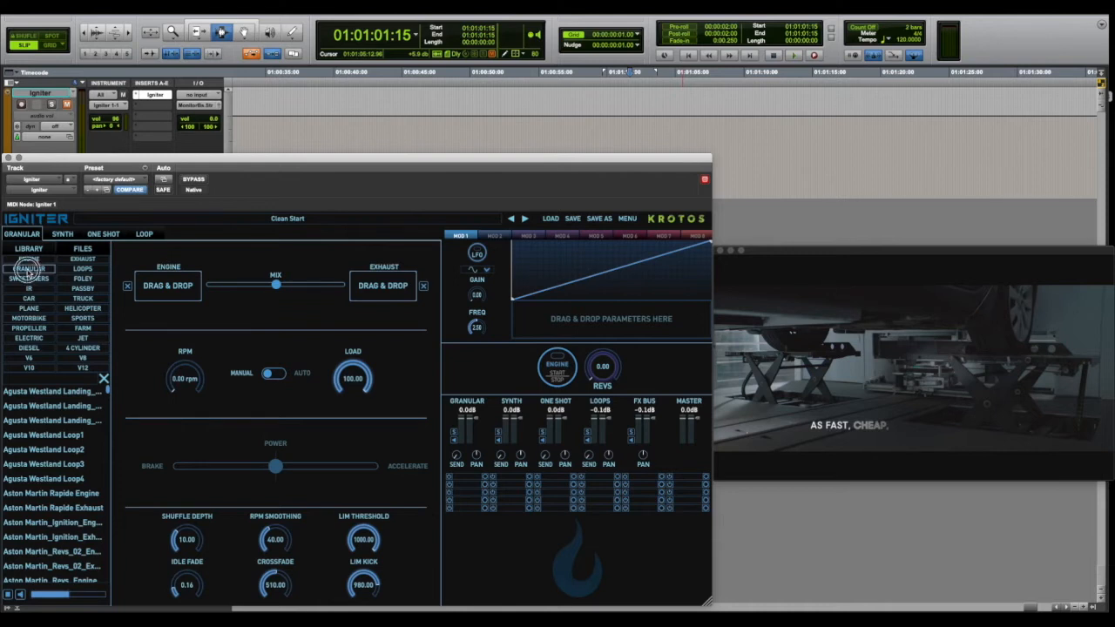
Show the Granular library and load Audi R8 Engine into the engine slot and Aston Martin Rapide Engine into the exhaust slot.
left_click(29, 269)
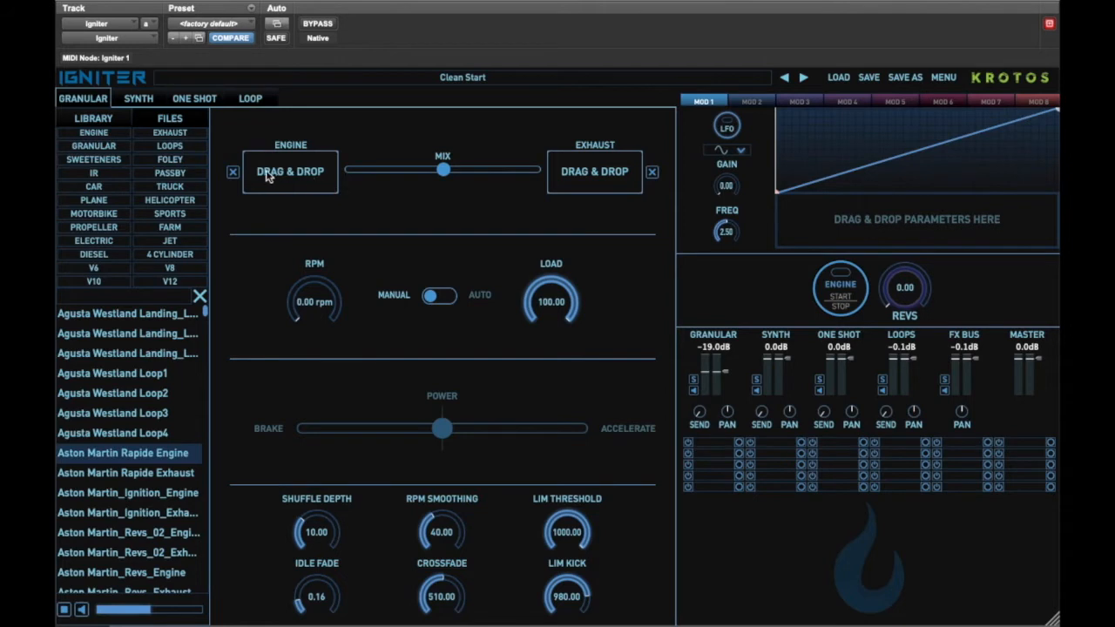
left_click(93, 145)
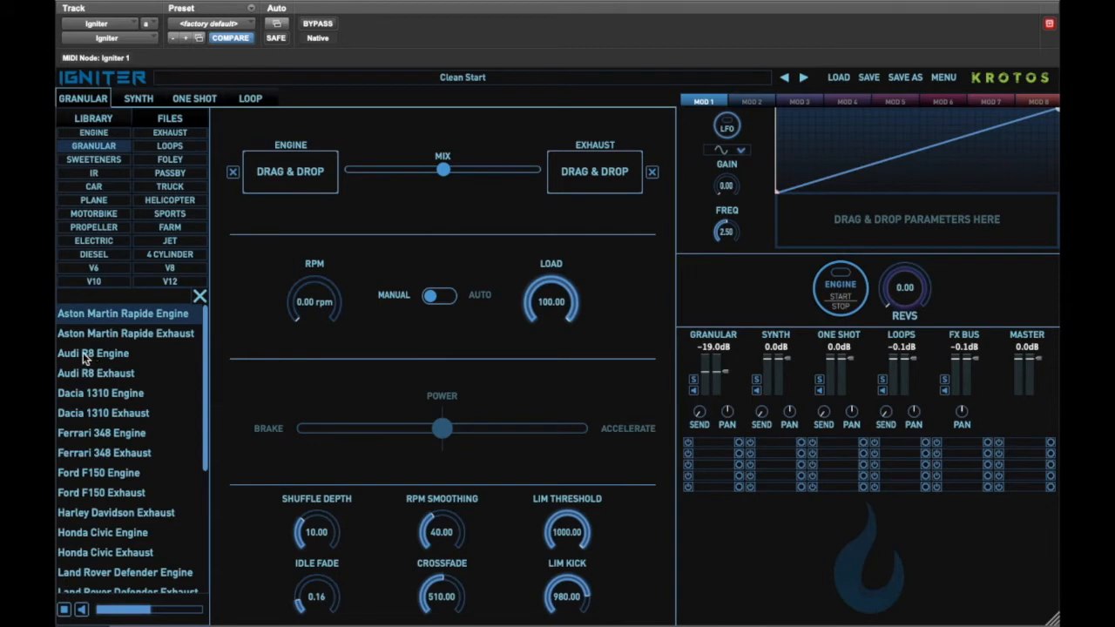
left_click_drag(85, 357, 293, 174)
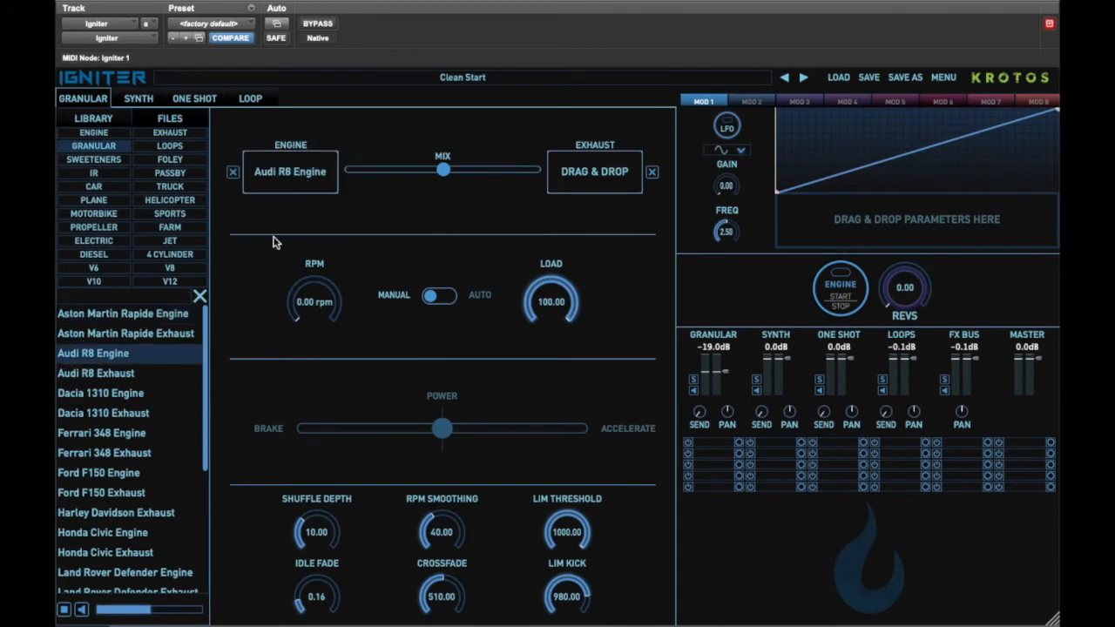
left_click_drag(109, 314, 595, 183)
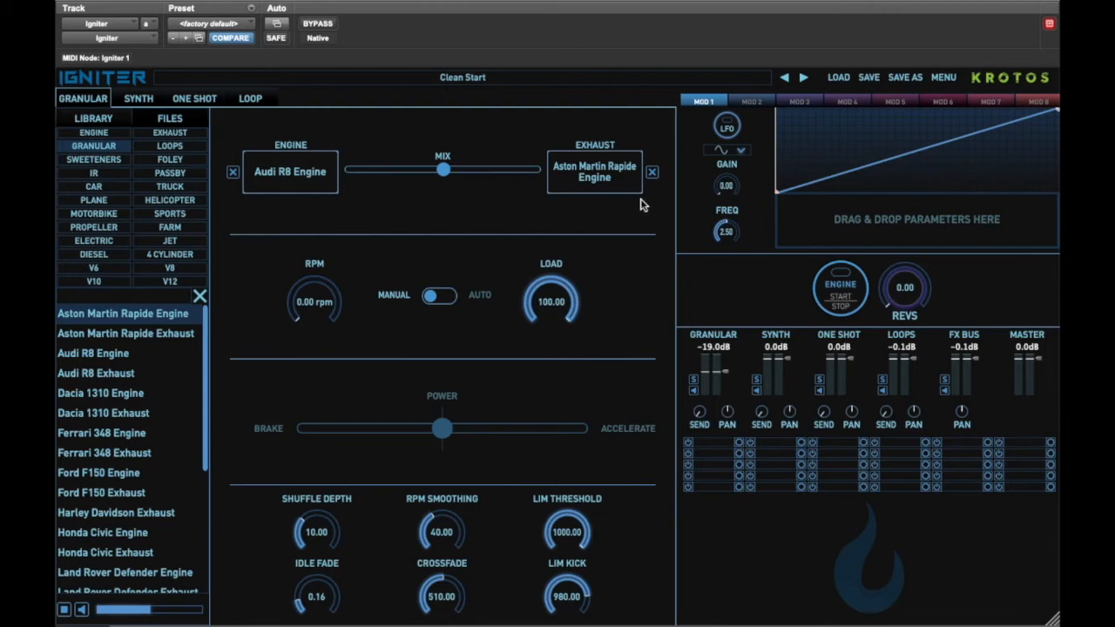
Start the engine so the granular layer plays.
left_click(841, 303)
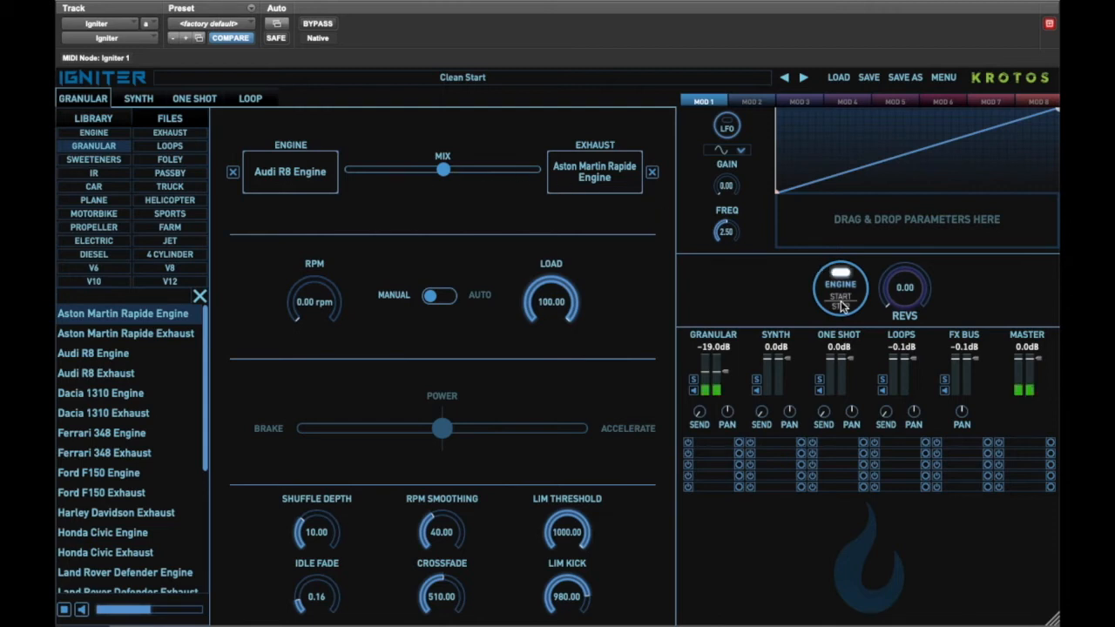
left_click_drag(725, 376, 726, 374)
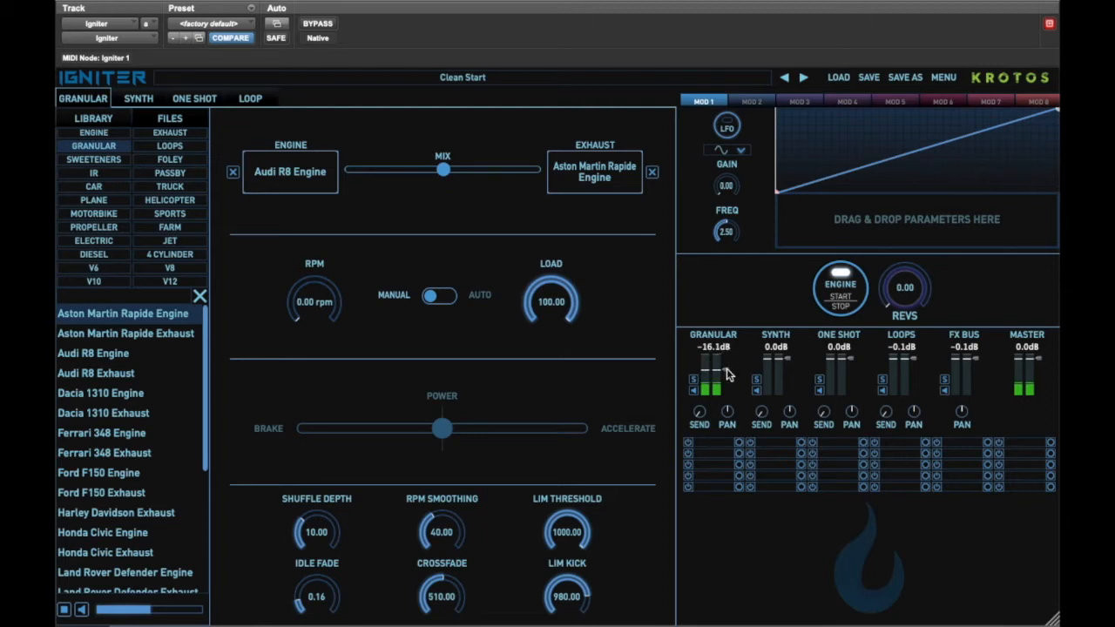
Insert an EQ on the granular channel and pull its high band down to about 1.1 kHz at -7.16 dB.
left_click(707, 446)
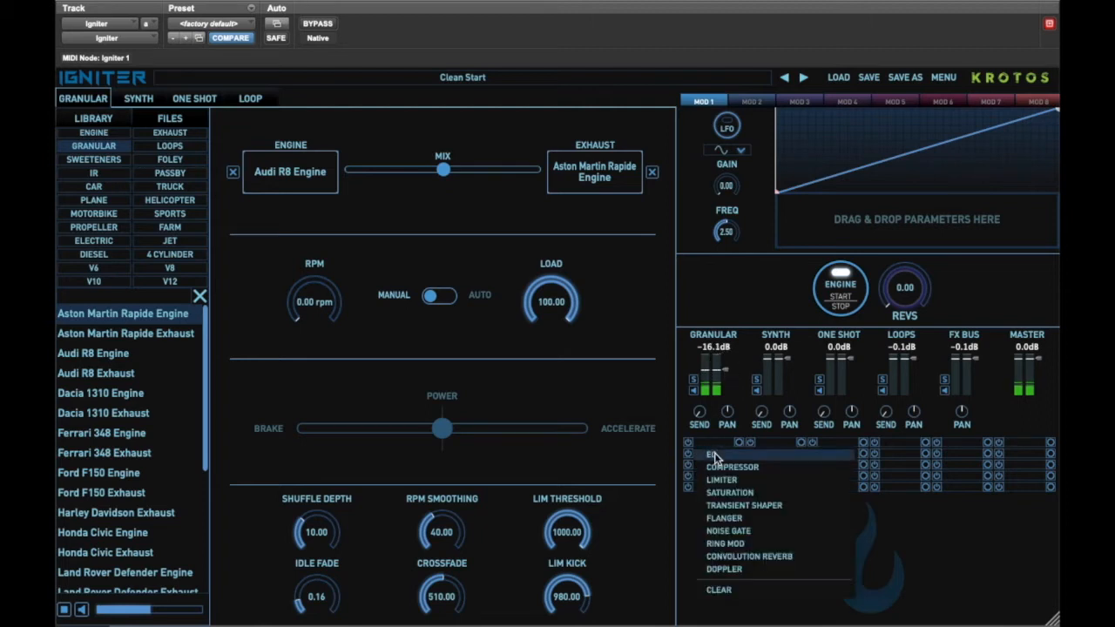
left_click(713, 455)
mouse_move(937, 589)
left_mouse_down()
mouse_move(939, 577)
mouse_move(946, 589)
left_mouse_up()
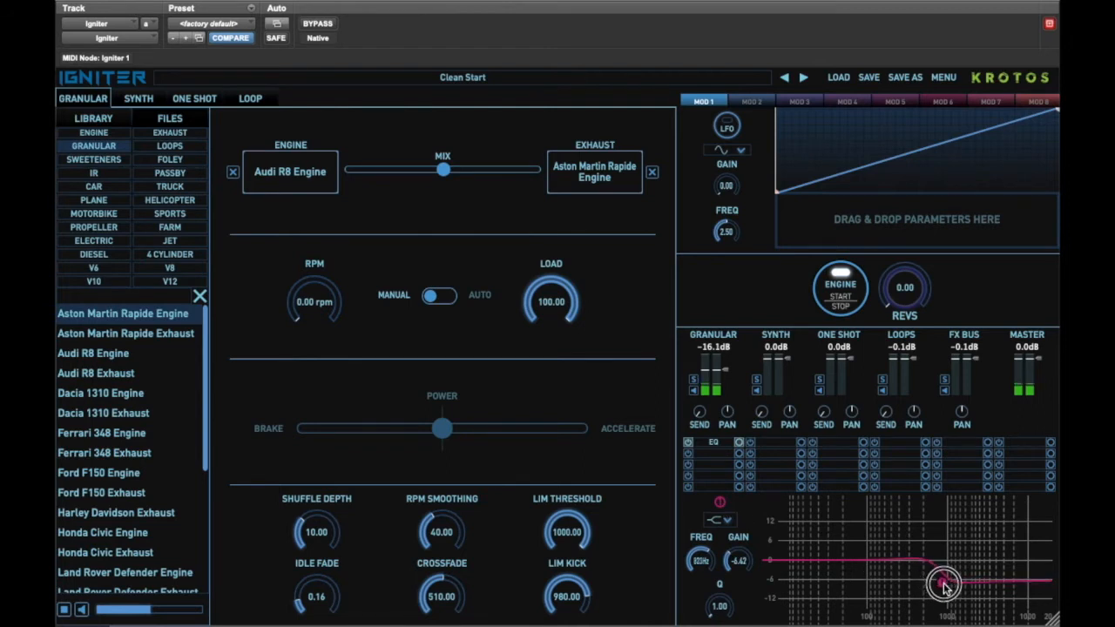
left_click_drag(949, 584, 956, 591)
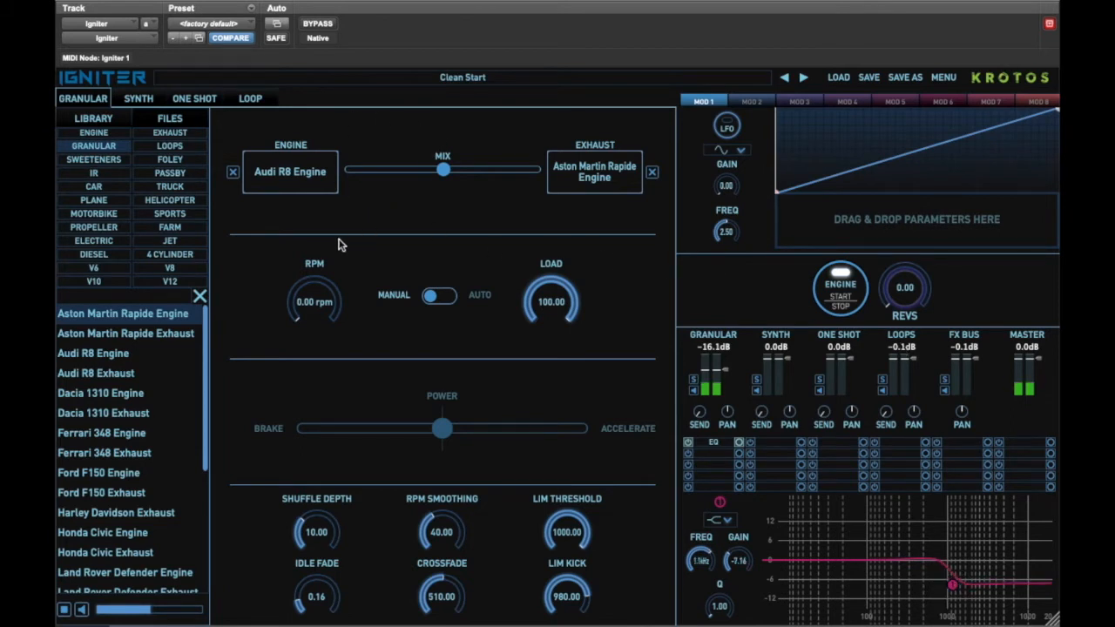
Assign the RPM and Load controls to the MOD 1 modulator.
left_click_drag(313, 264, 830, 216)
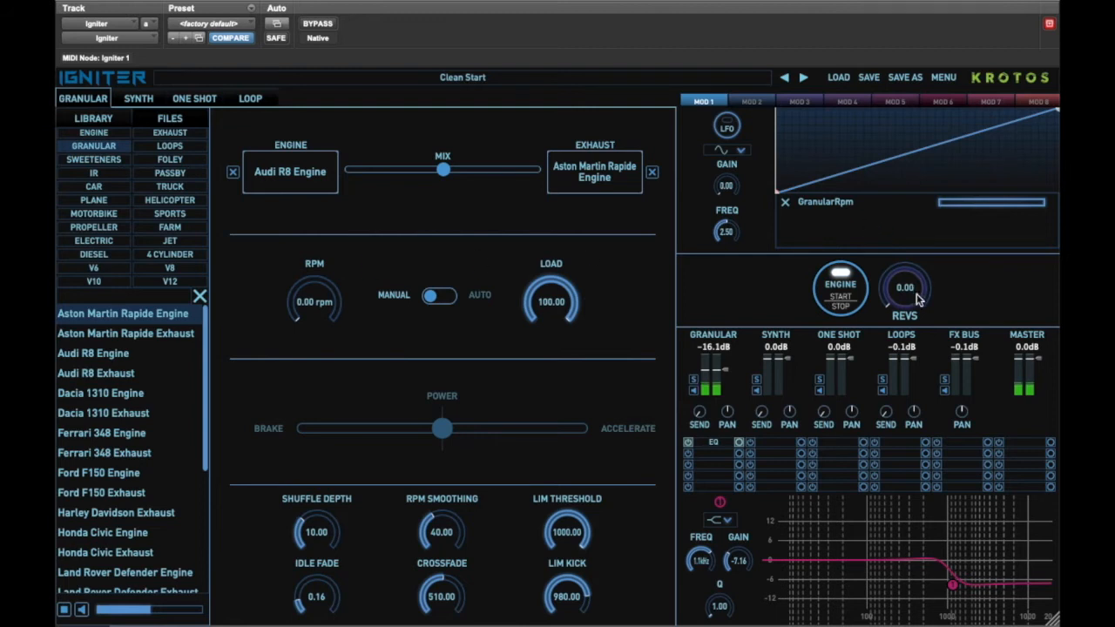
mouse_move(919, 301)
left_mouse_down()
mouse_move(920, 219)
mouse_move(906, 259)
mouse_move(917, 195)
mouse_move(899, 289)
left_mouse_up()
left_click(555, 264)
left_click_drag(555, 264, 832, 228)
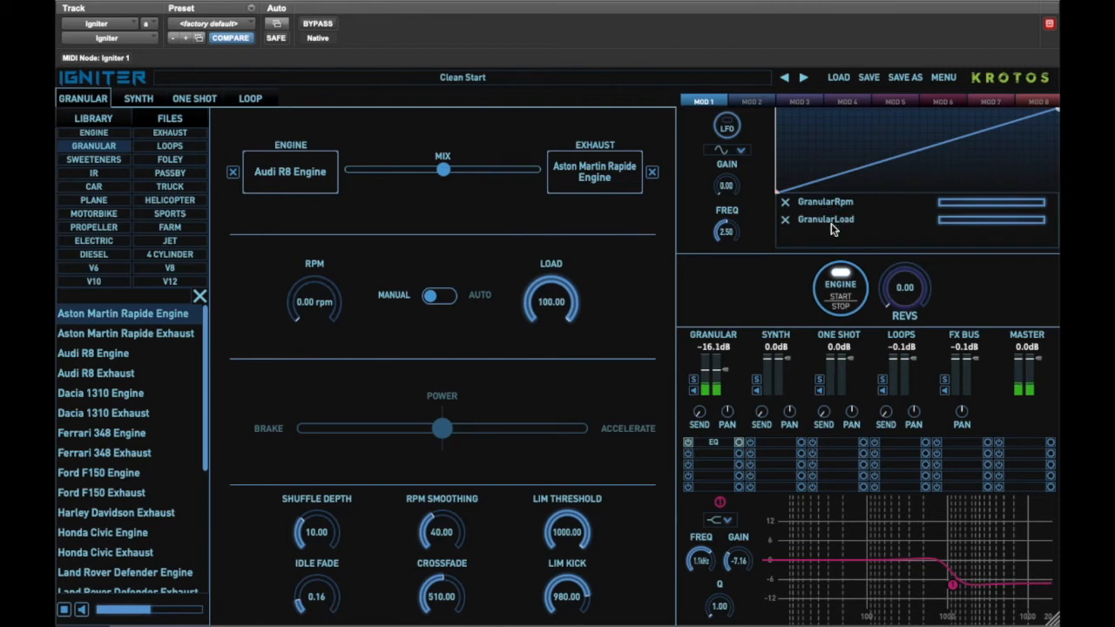
Narrow the GranularLoad modulation range and audition it by revving the engine.
left_click(942, 220)
left_click_drag(945, 222, 952, 224)
left_click_drag(1043, 222, 1005, 222)
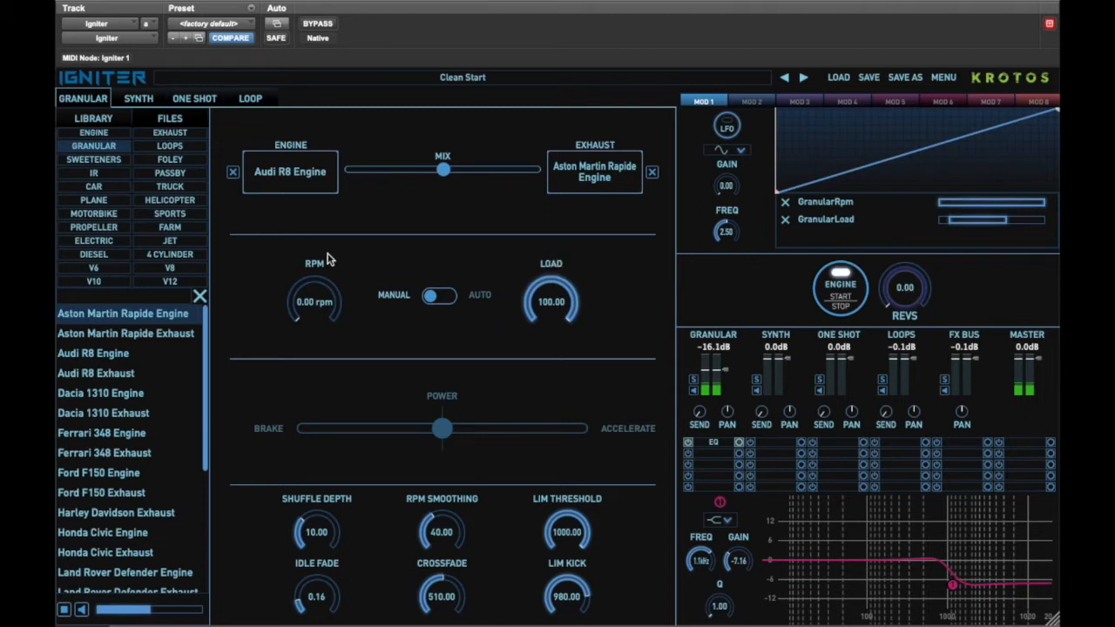
left_click_drag(908, 287, 907, 281)
left_click_drag(906, 266, 903, 293)
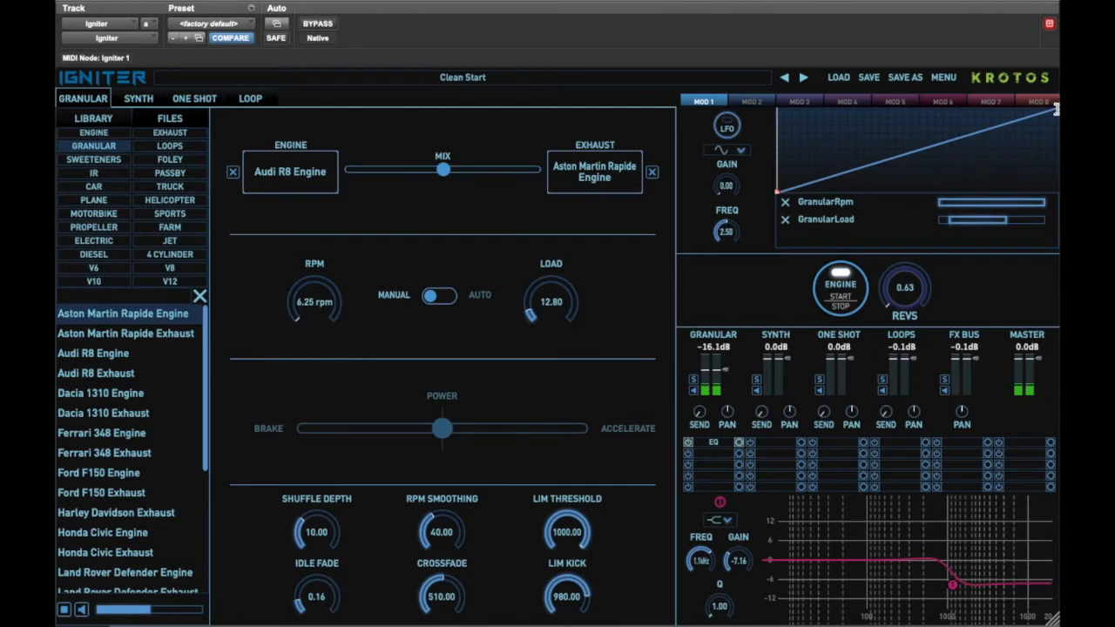
Bend the MOD 1 curve into an arch that peaks in the middle.
left_click_drag(1058, 111, 1047, 196)
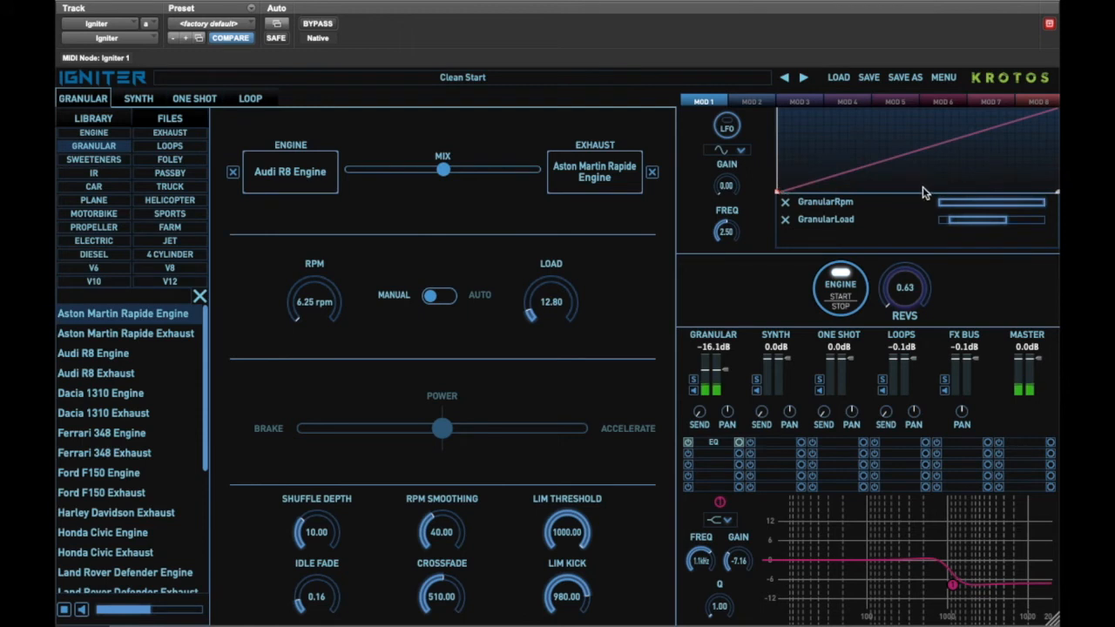
left_click_drag(920, 194, 927, 135)
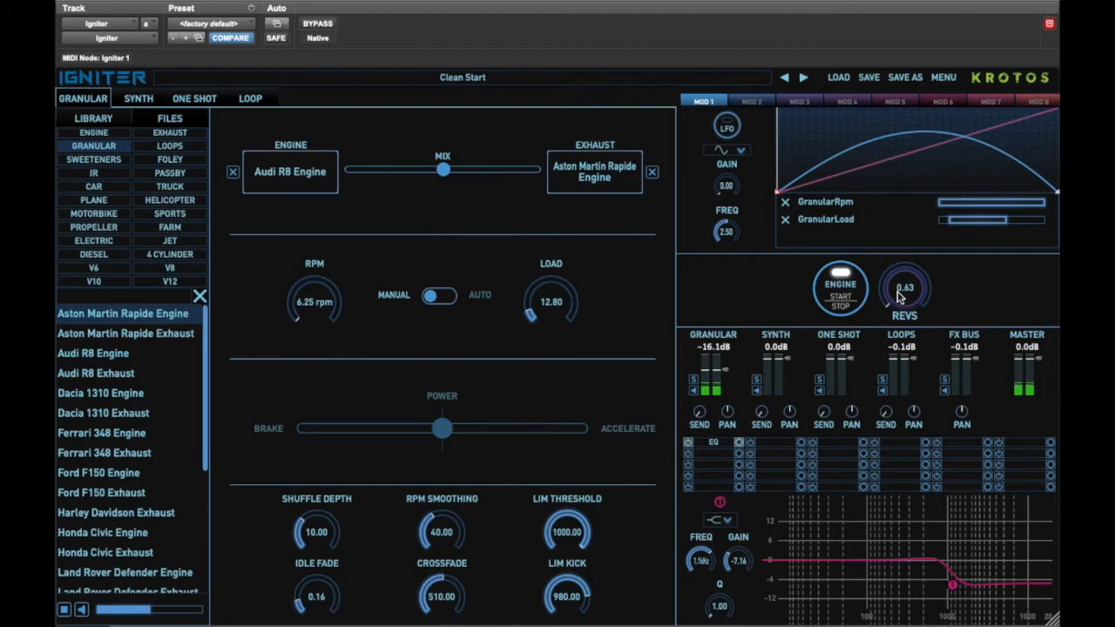
Set Shuffle Depth to 20.00, RPM Smoothing to 77.50 and Idle Fade to 0.23.
mouse_move(900, 298)
left_mouse_down()
mouse_move(904, 177)
mouse_move(891, 297)
left_mouse_up()
left_click_drag(316, 532, 324, 496)
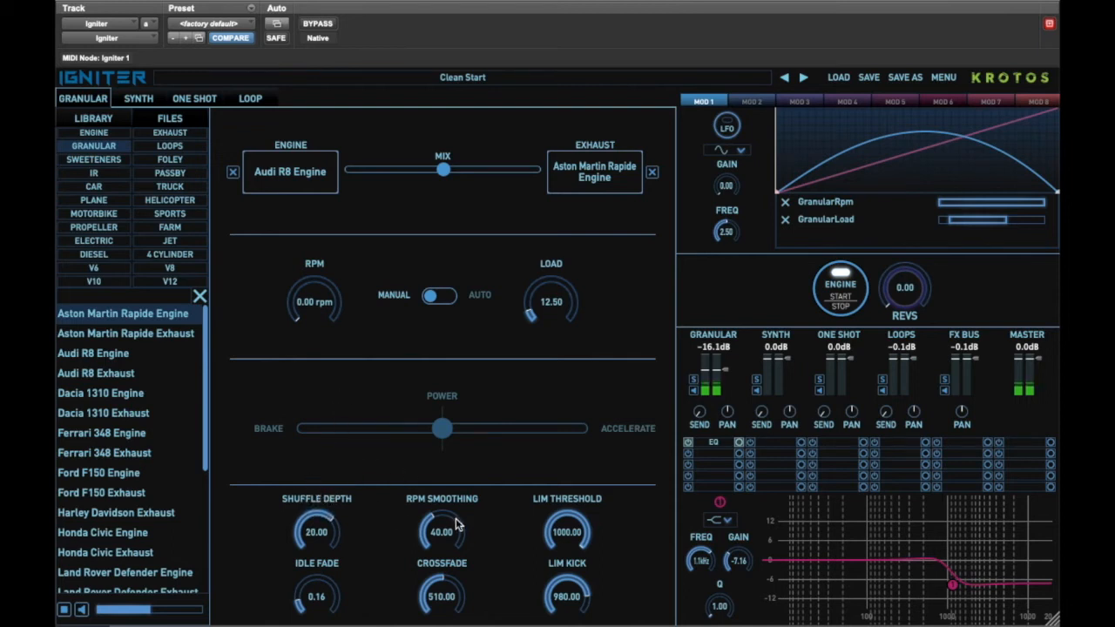
left_click_drag(446, 524, 452, 483)
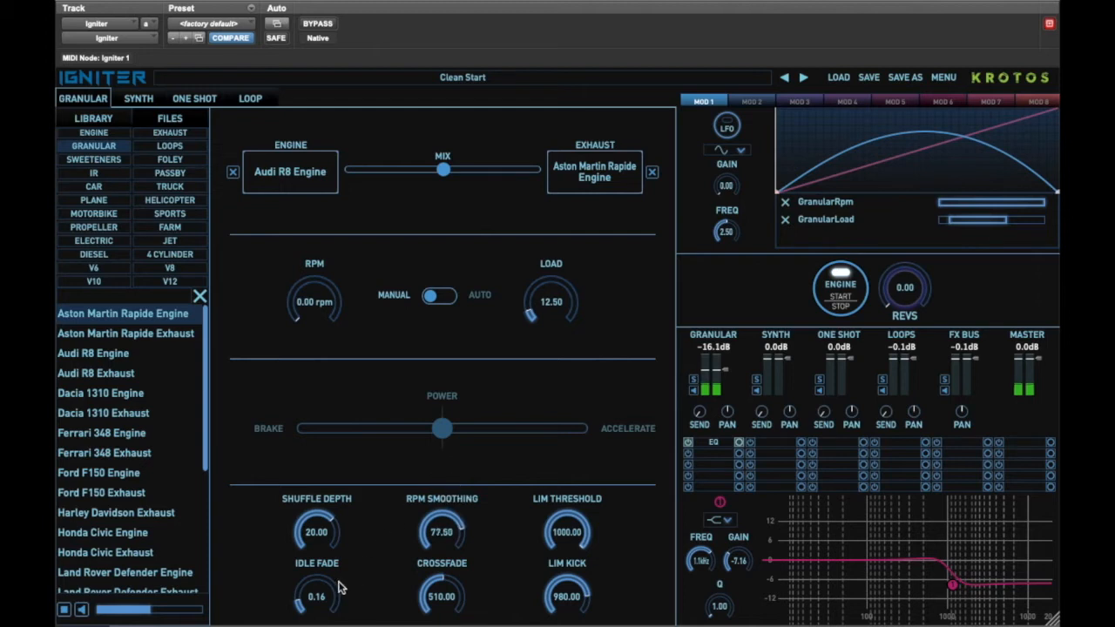
left_click_drag(323, 589, 320, 583)
Assign the engine/exhaust Mix slider to MOD 1 and narrow its modulation range.
mouse_move(911, 295)
left_mouse_down()
mouse_move(914, 172)
mouse_move(901, 284)
left_mouse_up()
left_click_drag(445, 172, 617, 171)
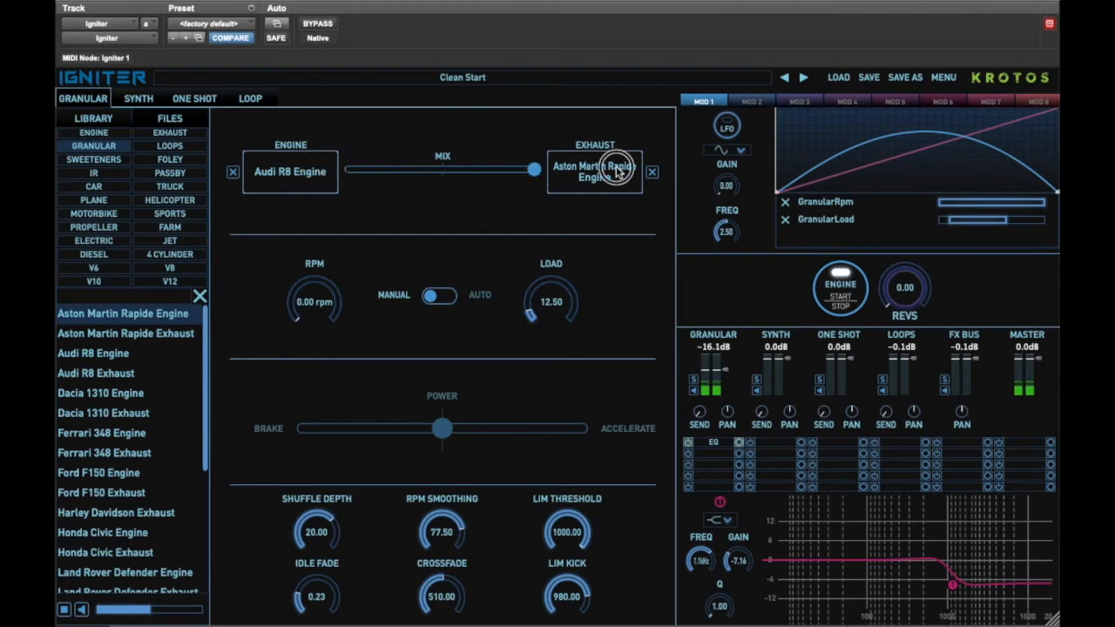
left_click_drag(618, 171, 440, 166)
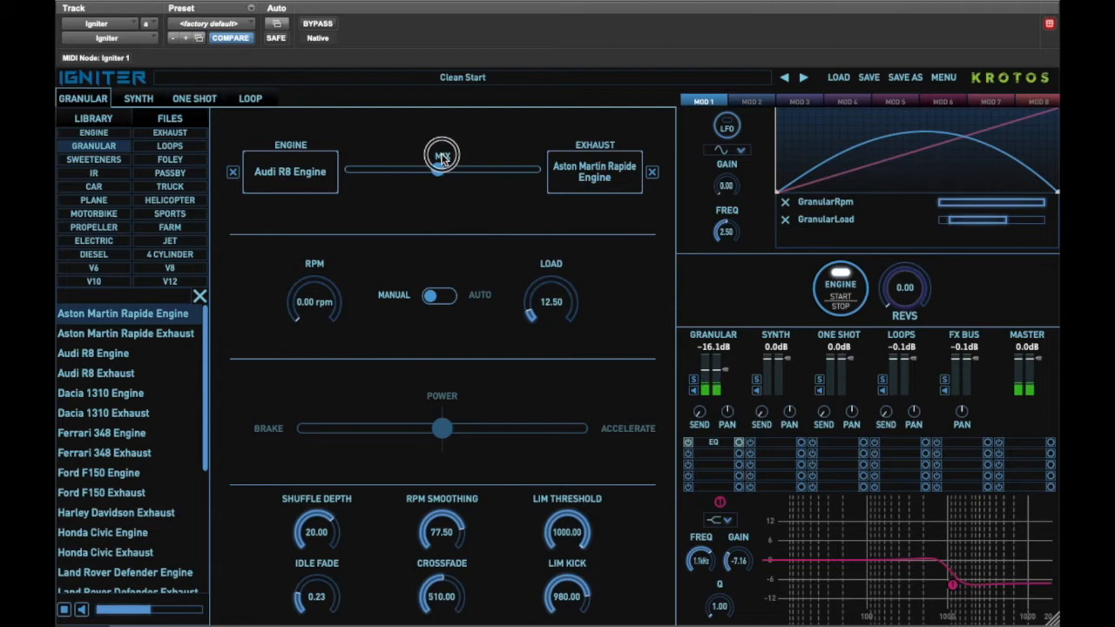
left_click_drag(812, 234, 812, 233)
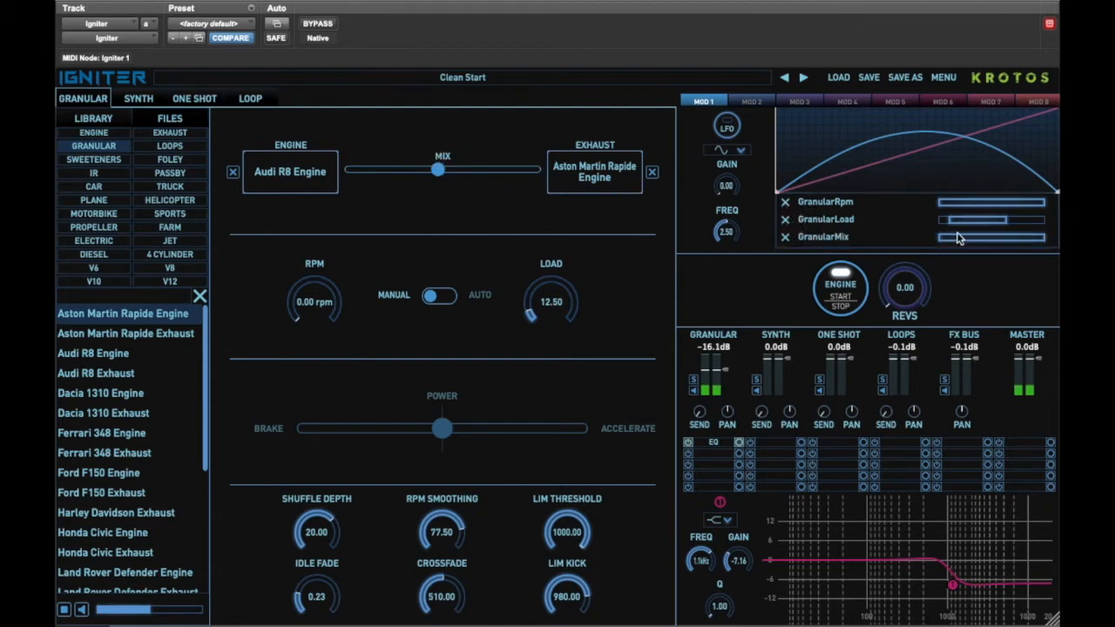
left_click_drag(939, 242, 982, 237)
Rev the engine up and mute the granular channel.
mouse_move(909, 293)
left_mouse_down()
mouse_move(915, 169)
mouse_move(906, 288)
mouse_move(926, 182)
left_mouse_up()
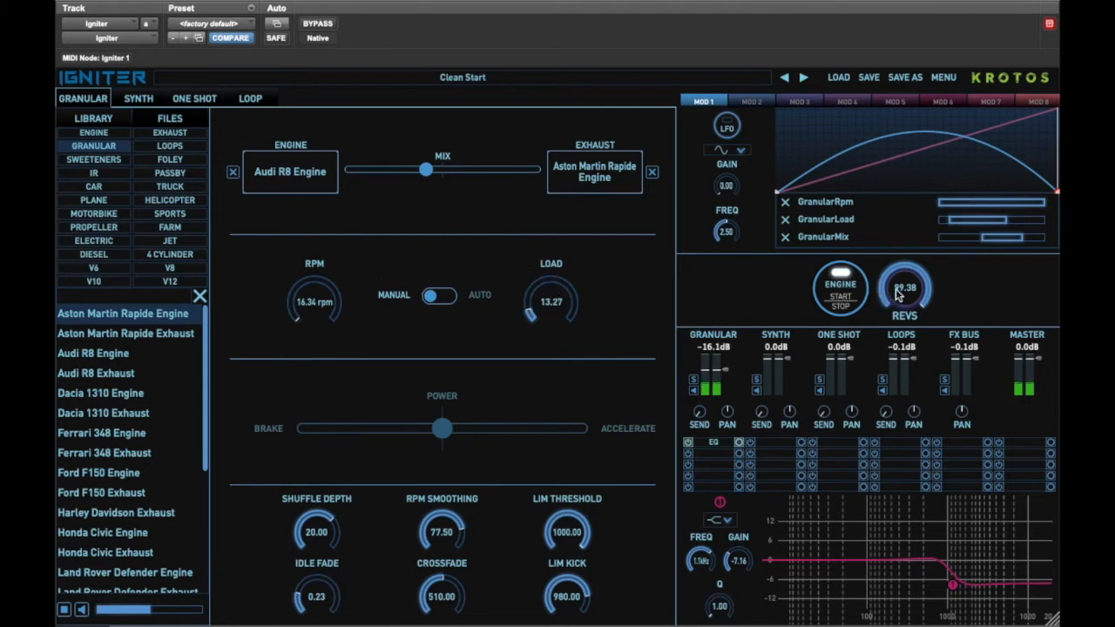
left_click(694, 390)
Open the Synth page, switch on the first oscillator and lower the synth level to -8.9 dB.
left_click(141, 100)
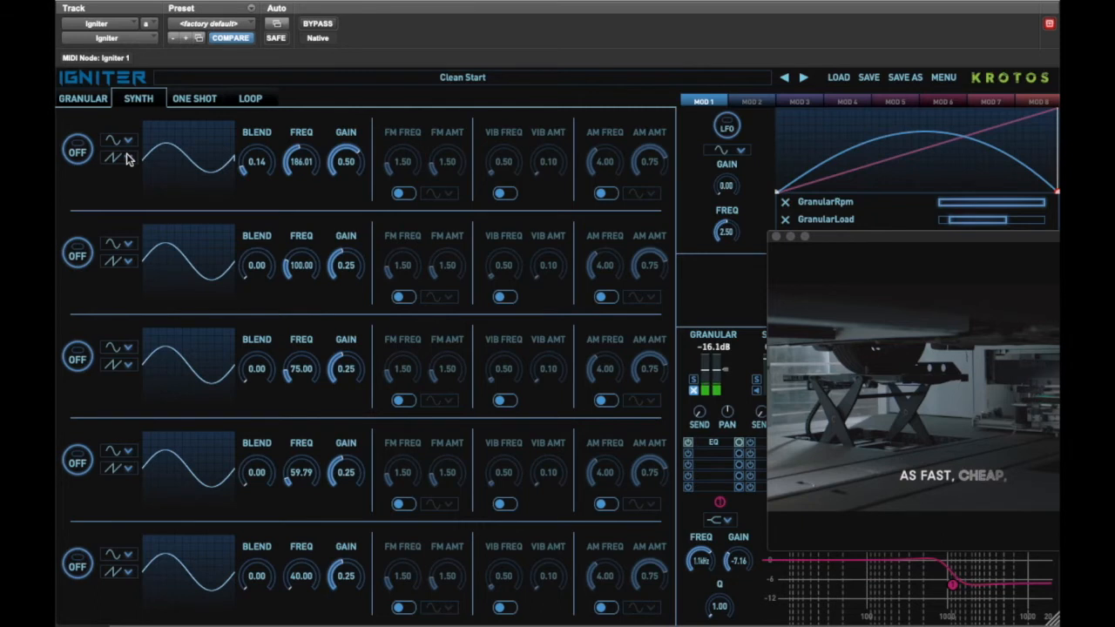
left_click(78, 154)
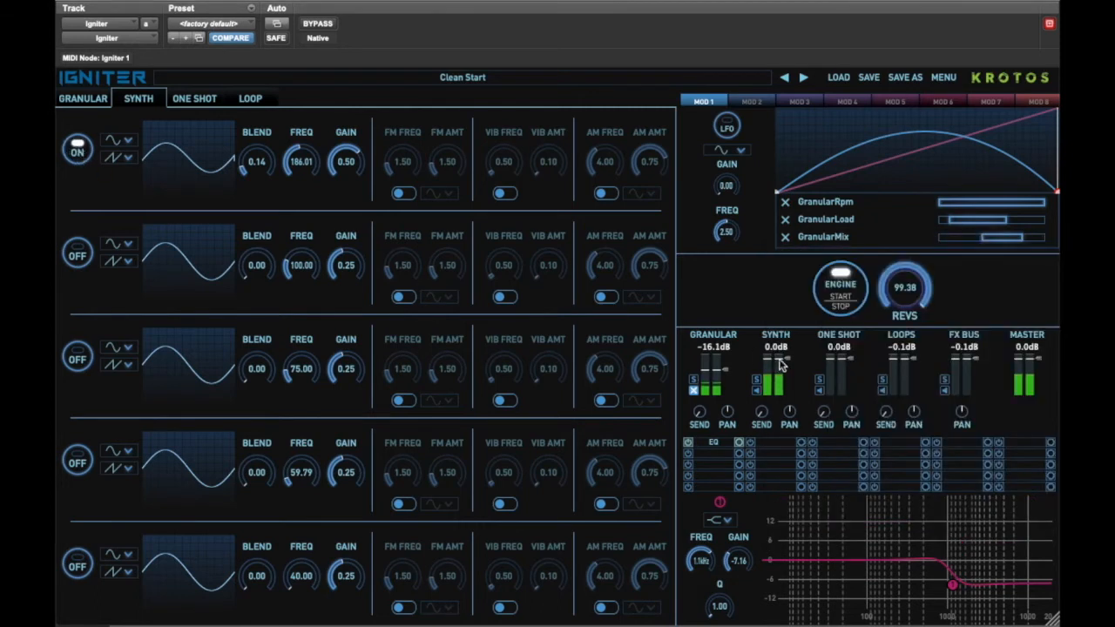
left_click_drag(789, 364, 789, 368)
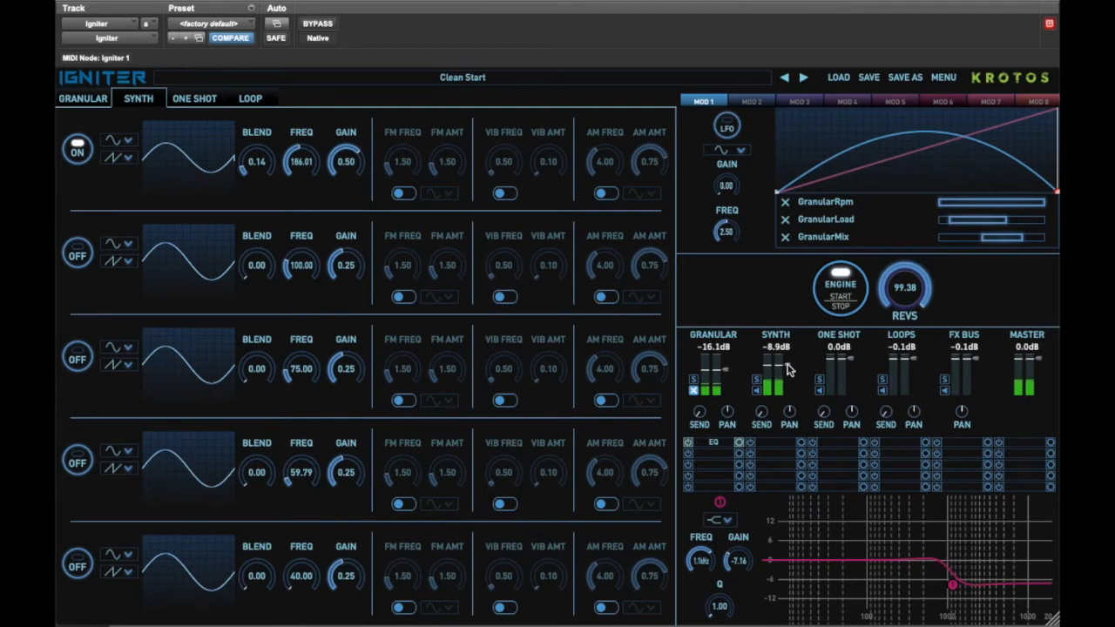
Set the first oscillator's frequency to 60.00 and its blend to 0.56.
left_click(129, 161)
left_click(130, 188)
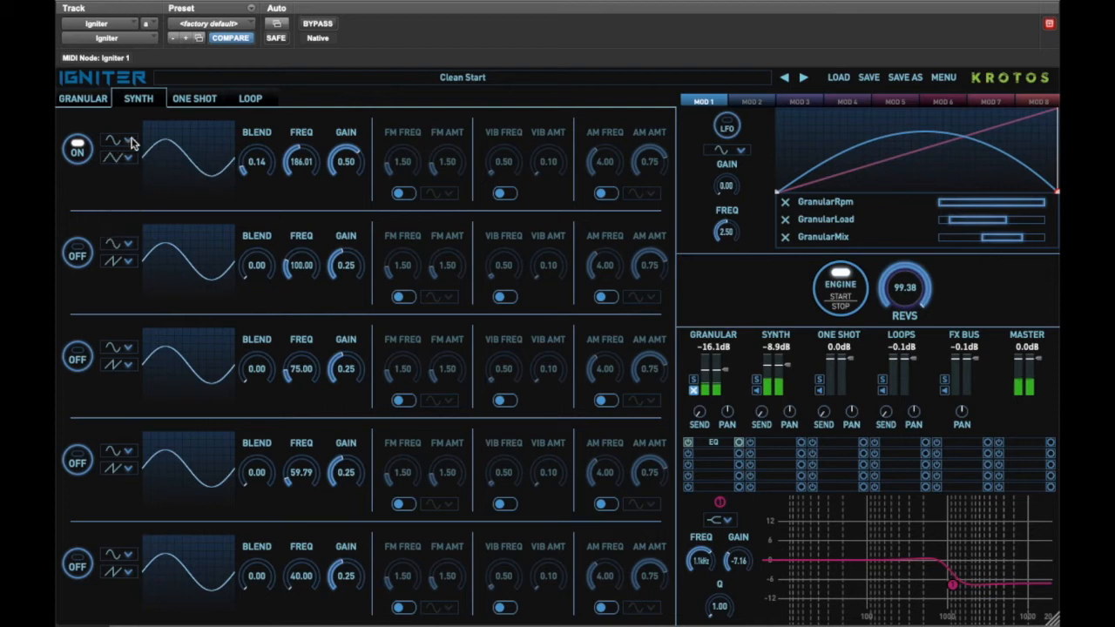
double_click(307, 162)
type("60")
key("Return")
left_click_drag(263, 165, 265, 113)
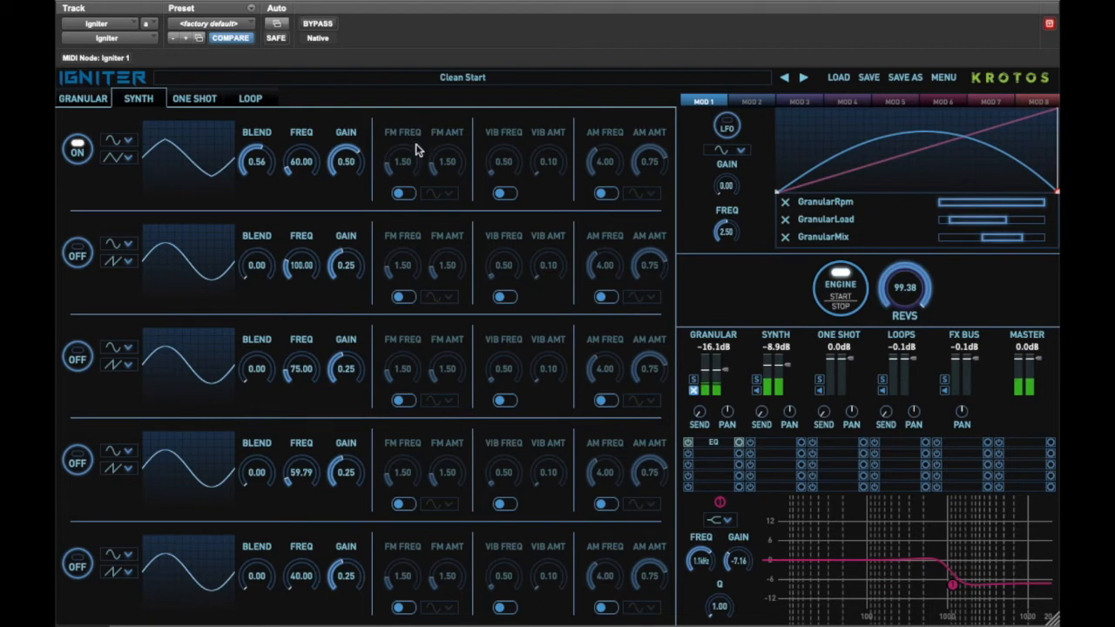
Enable FM on the first oscillator and set its FM frequency to 0.79.
left_click(401, 194)
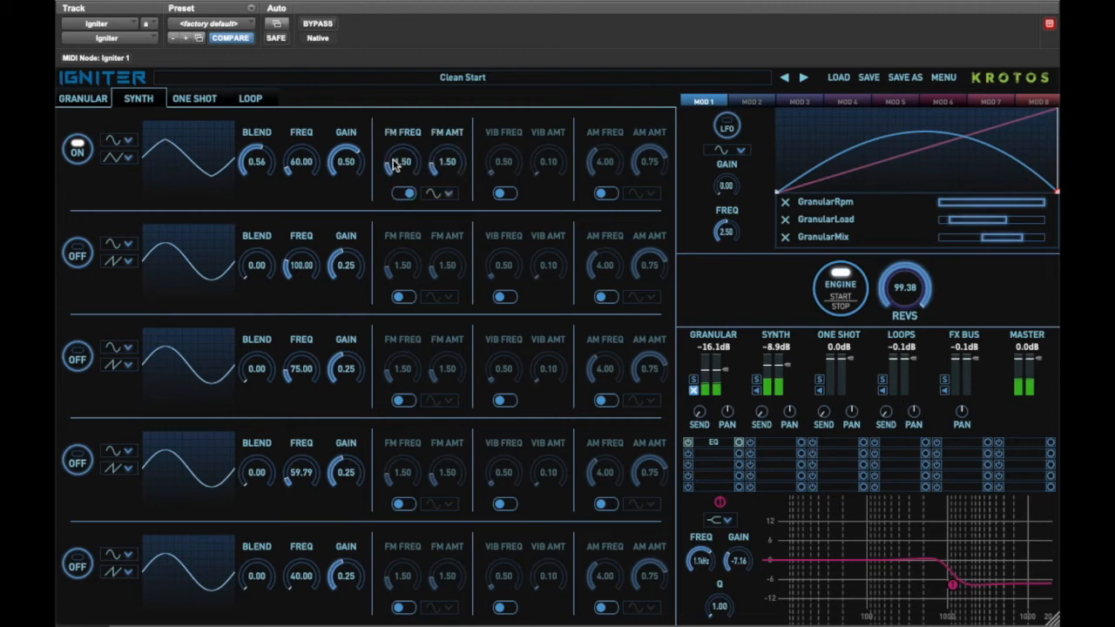
left_click_drag(394, 158, 394, 169)
left_click_drag(394, 166, 393, 166)
Switch on the second oscillator with a square waveform, blend 0.45 and frequency 135.52.
left_click(78, 254)
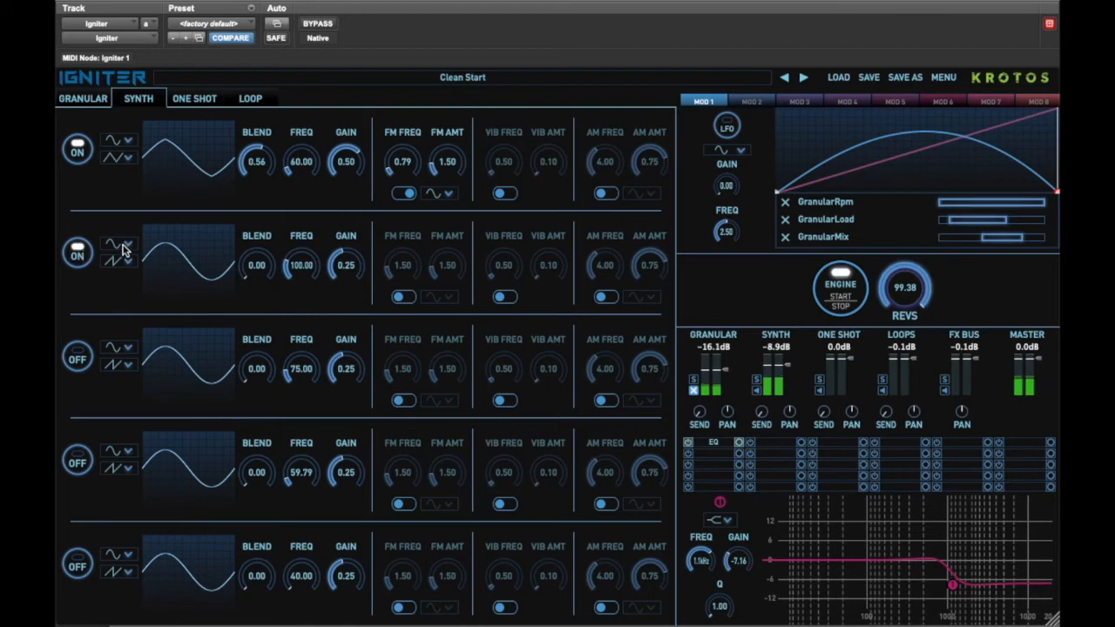
left_click(124, 247)
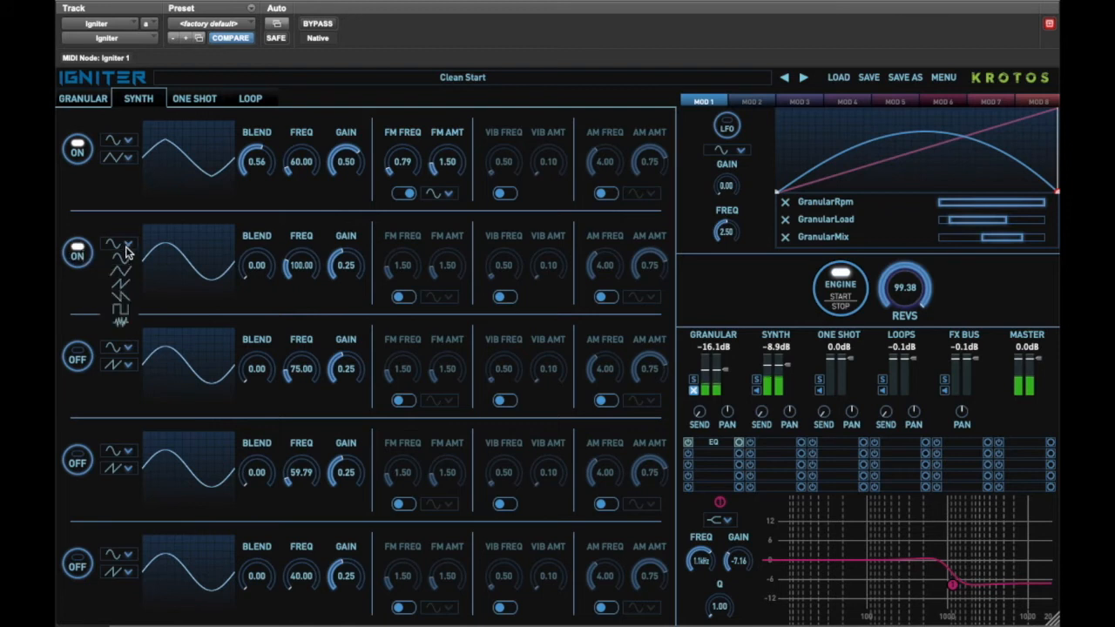
left_click(121, 309)
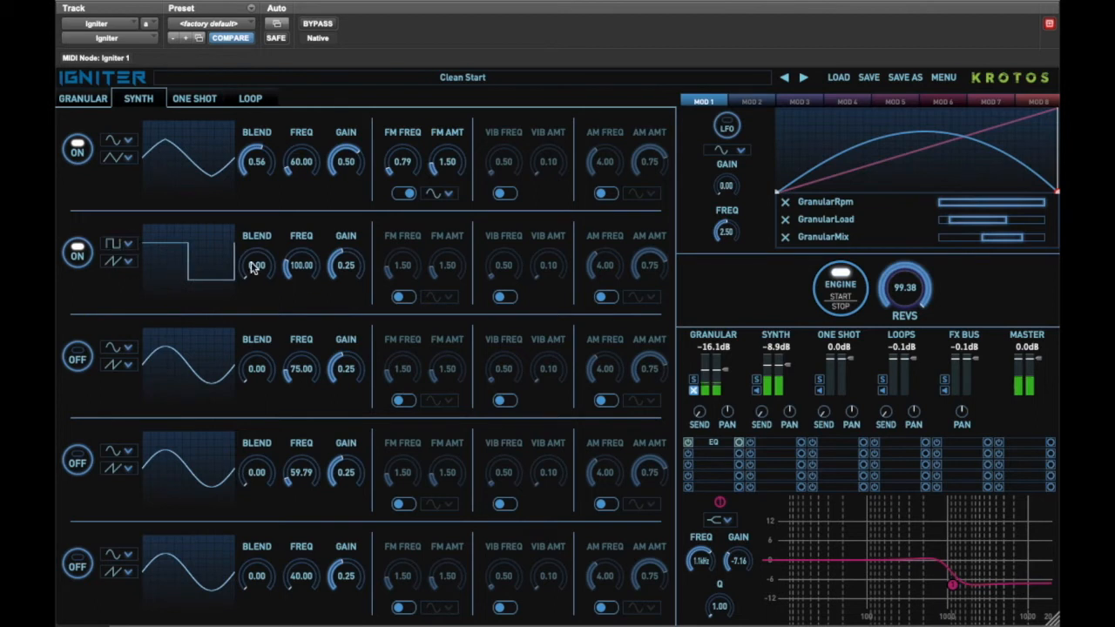
left_click_drag(252, 266, 252, 211)
left_click_drag(296, 269, 304, 263)
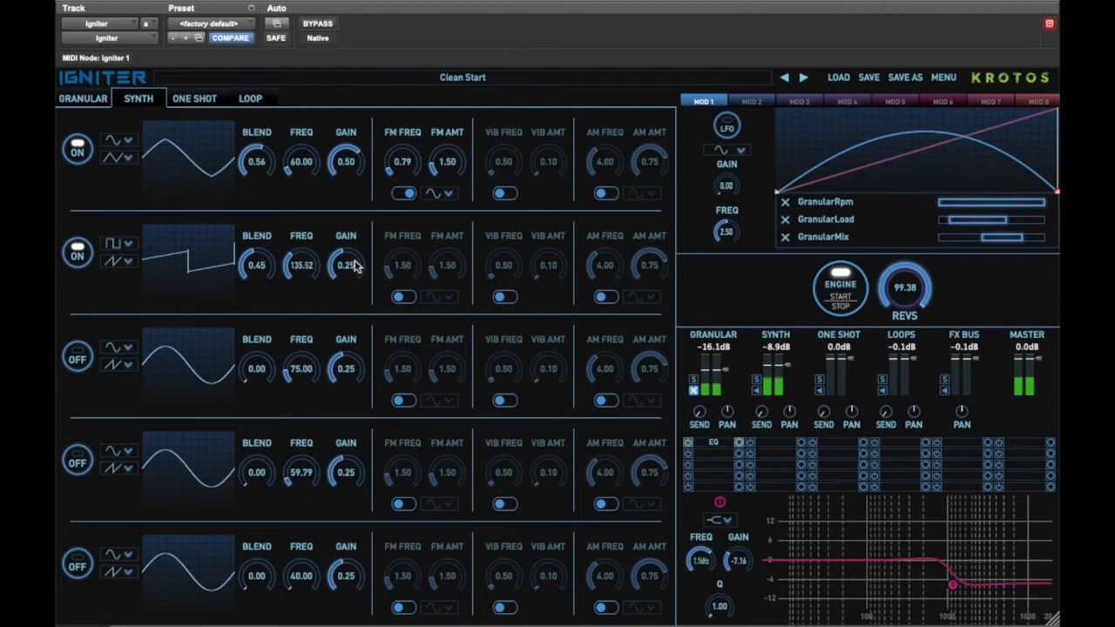
Enable FM on the second oscillator with FM frequency 0.21 and FM amount 1.74.
left_click(402, 297)
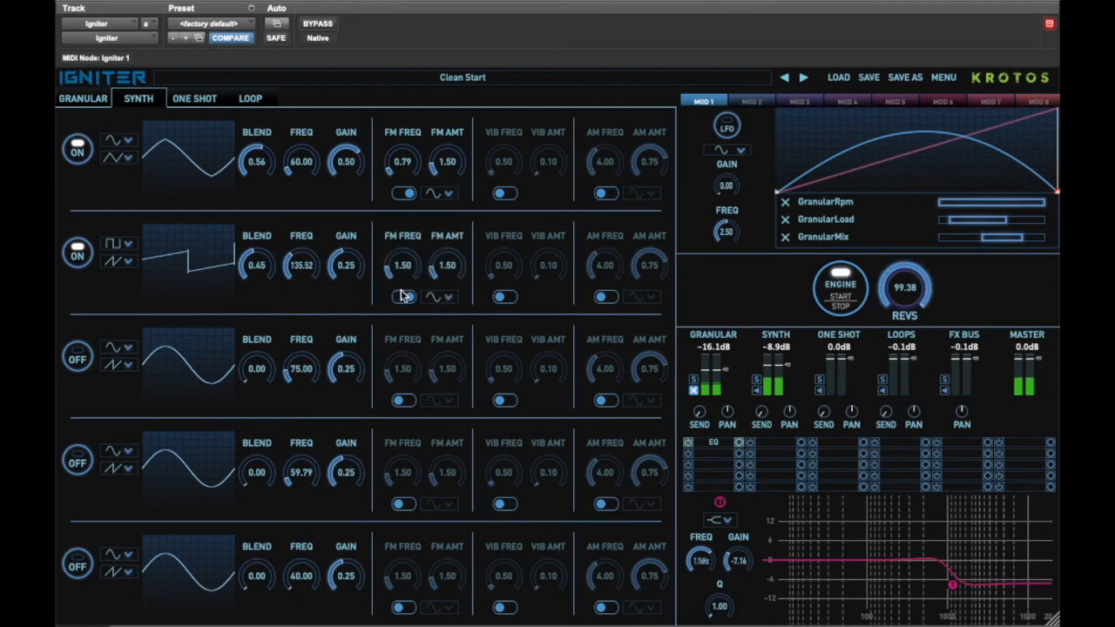
left_click_drag(402, 272, 403, 288)
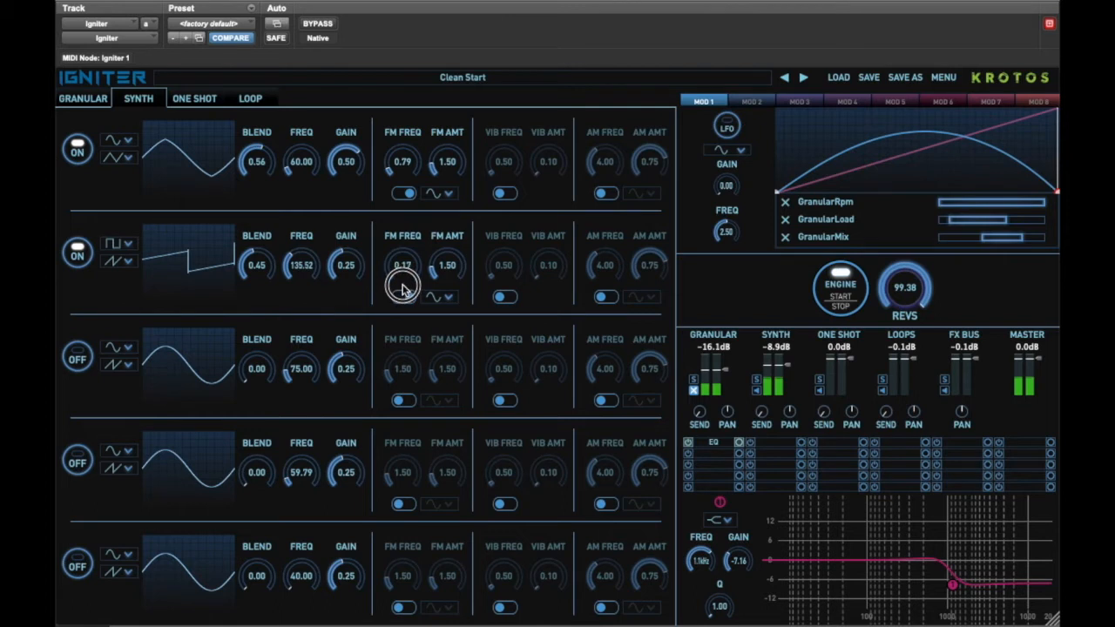
left_click_drag(439, 268, 439, 269)
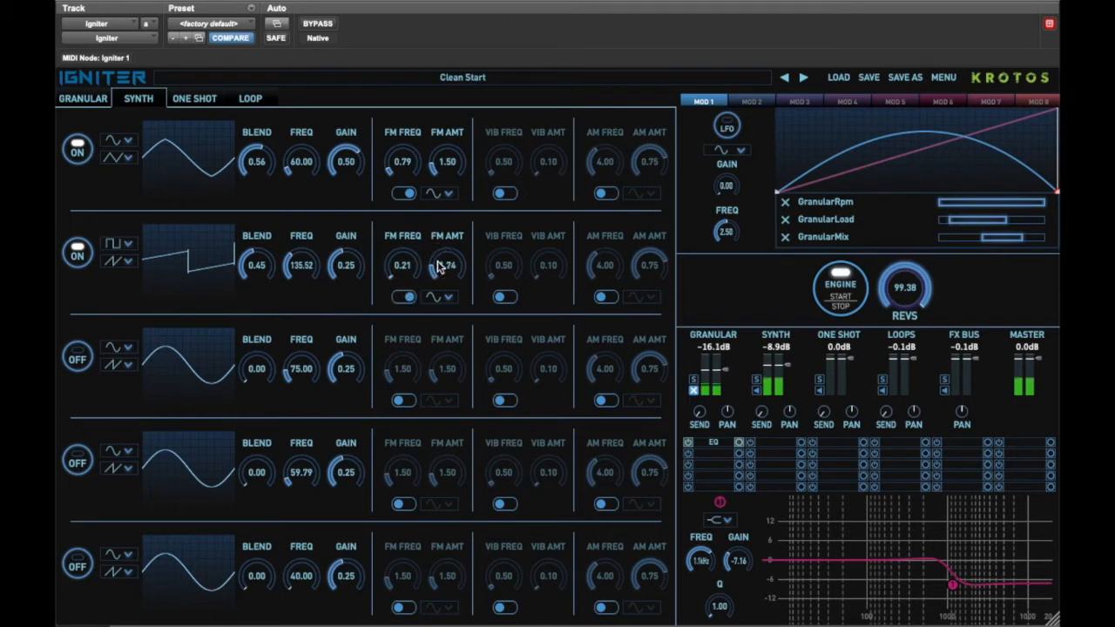
Enable vibrato on the second oscillator with vibrato frequency 19.51 and amount 0.28.
left_click(502, 298)
left_click_drag(508, 267, 513, 165)
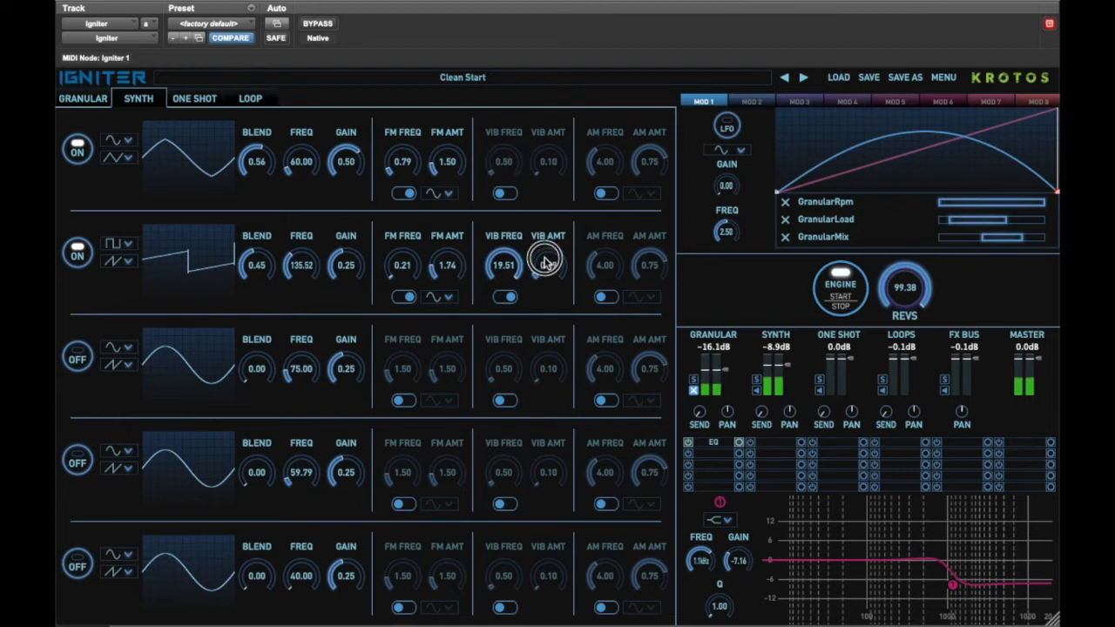
left_click_drag(549, 264, 555, 277)
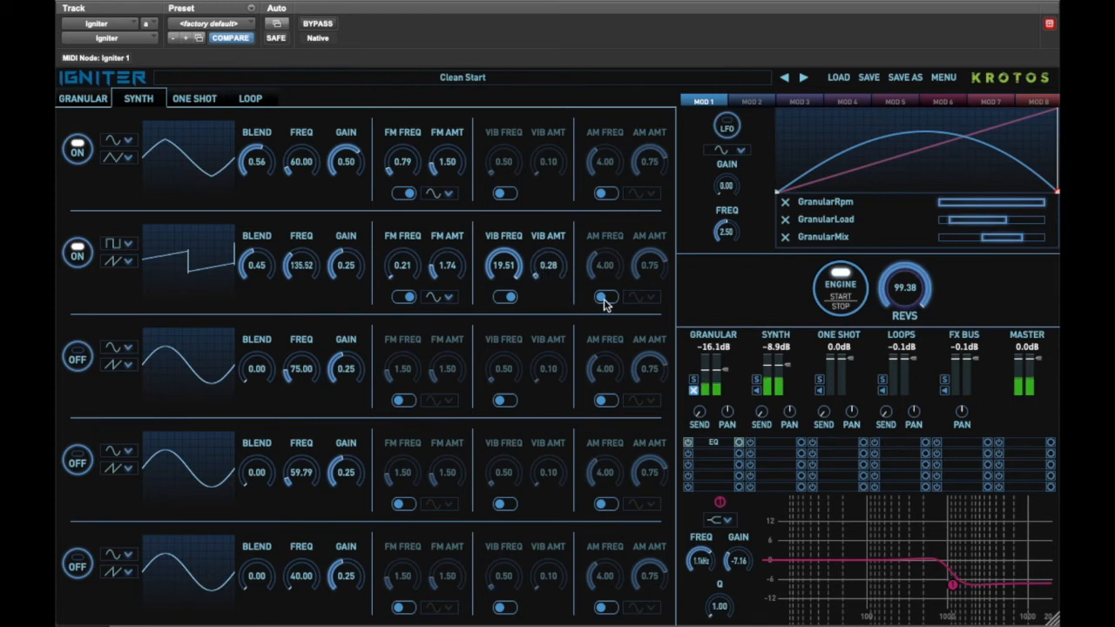
Enable AM on the second oscillator with AM frequency 74.94, amount 0.60 and a square waveform.
left_click(605, 297)
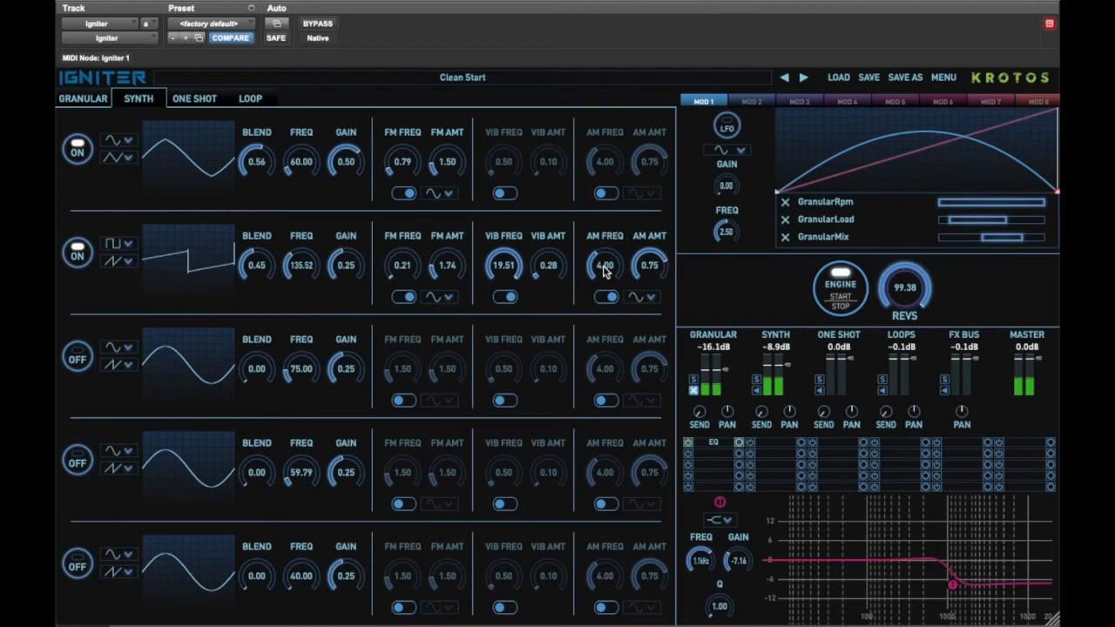
left_click_drag(605, 270, 617, 216)
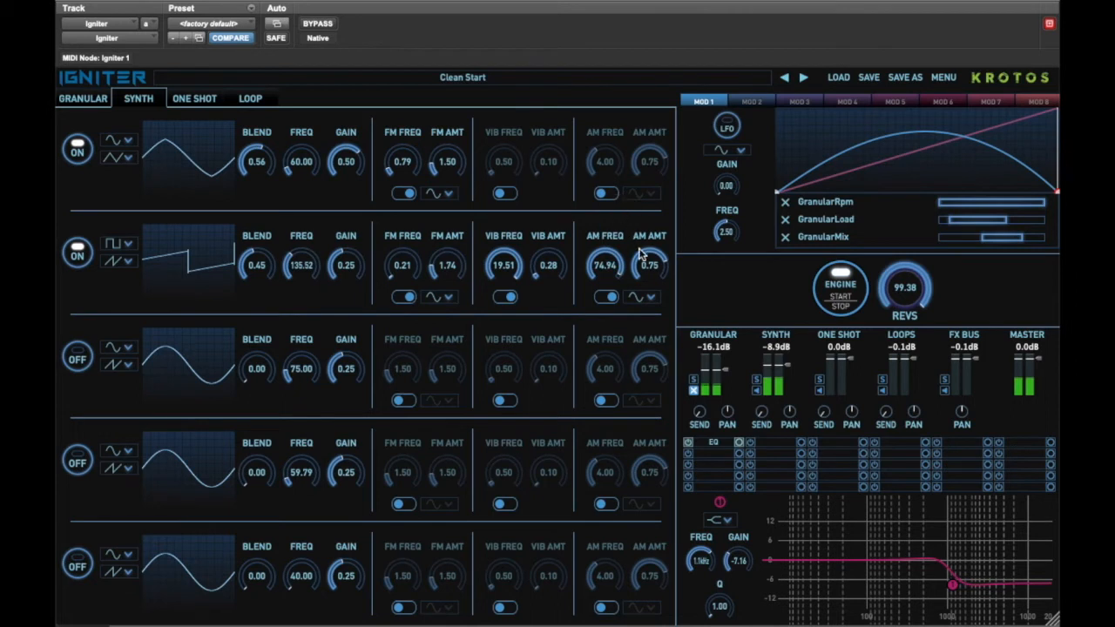
left_click_drag(648, 267, 648, 282)
left_click(645, 300)
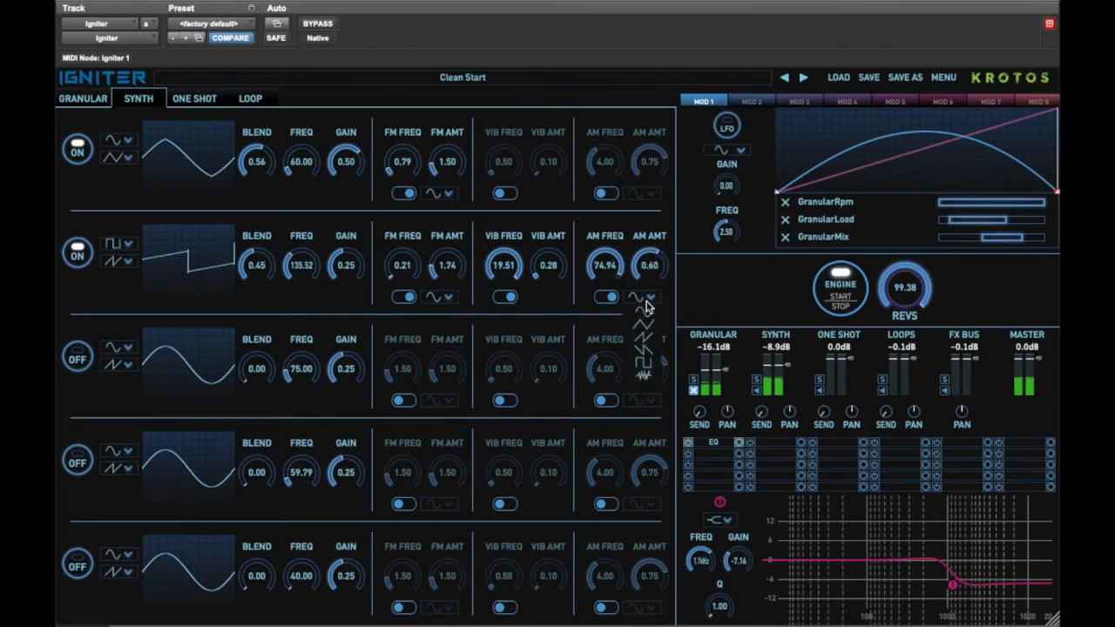
left_click(644, 362)
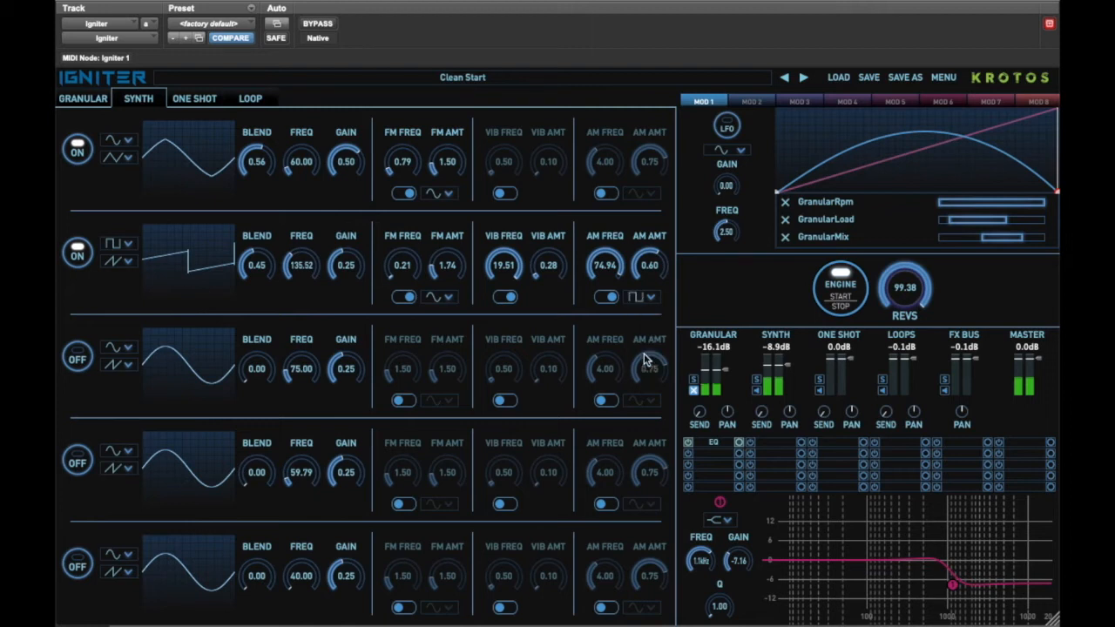
Fine-tune the second oscillator's AM frequency to 71.60 and vibrato frequency to 19.13.
left_click_drag(609, 266, 614, 270)
left_click_drag(505, 265, 506, 269)
Set the granular channel level to -10.0 dB and rev the engine up to 100.
left_click(693, 390)
left_click_drag(727, 371, 722, 359)
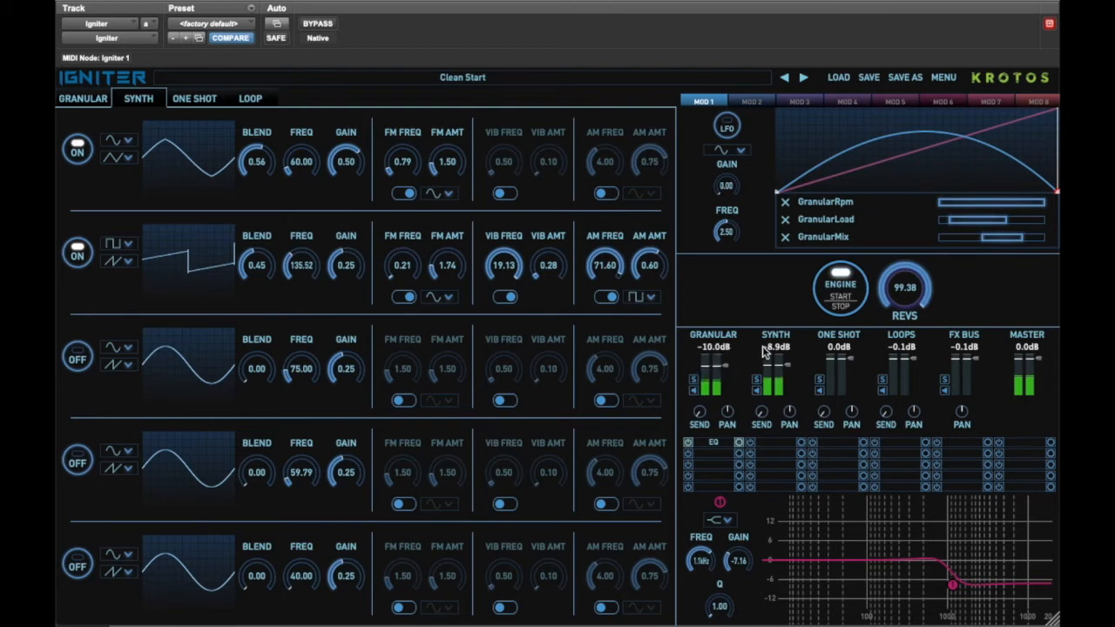
left_click(906, 295)
mouse_move(906, 295)
left_mouse_down()
mouse_move(898, 407)
mouse_move(906, 290)
left_mouse_up()
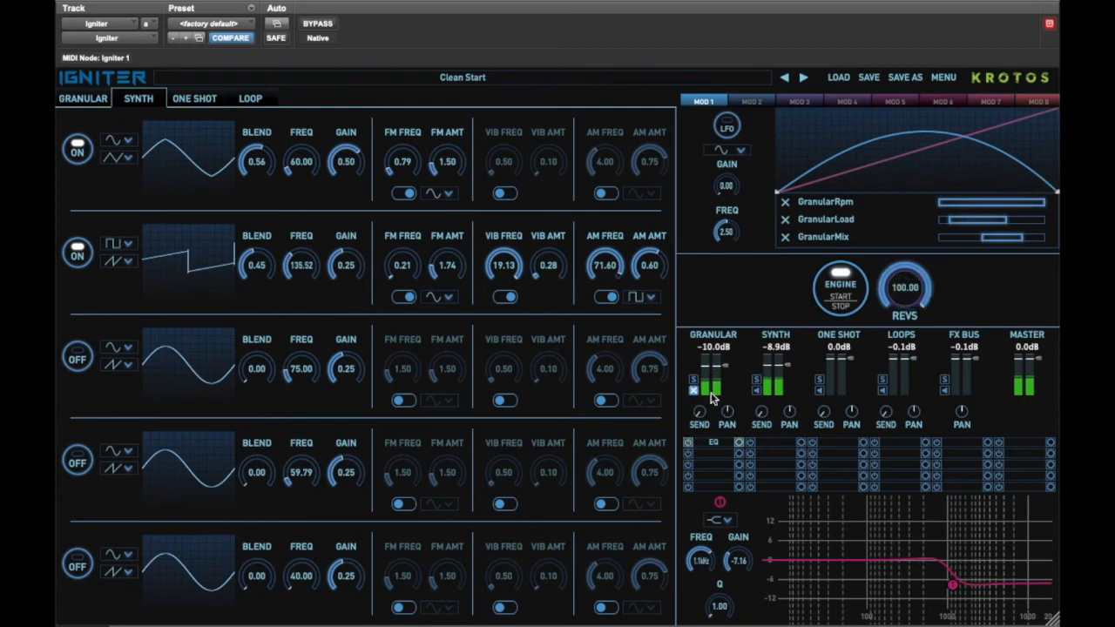
Mute the synth channel and open the MOD 2 modulator.
left_click(756, 391)
left_click(752, 102)
left_click(706, 102)
left_click(751, 102)
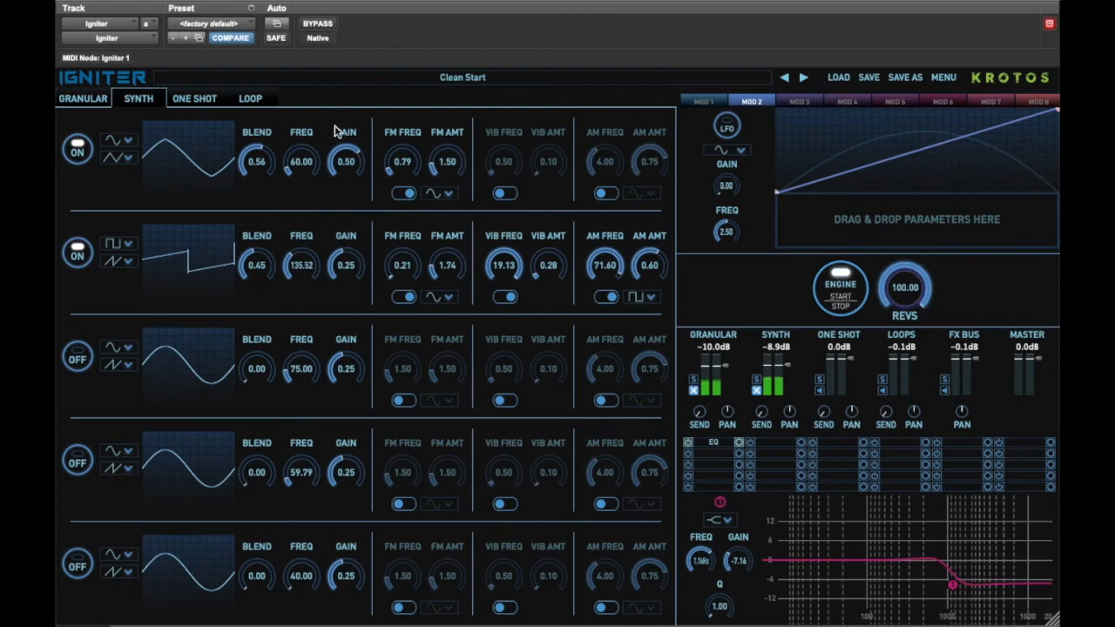
Assign both oscillators' gains to MOD 2, narrow Osc2Gain's range and reshape the MOD 2 curve.
left_click_drag(343, 137, 796, 210)
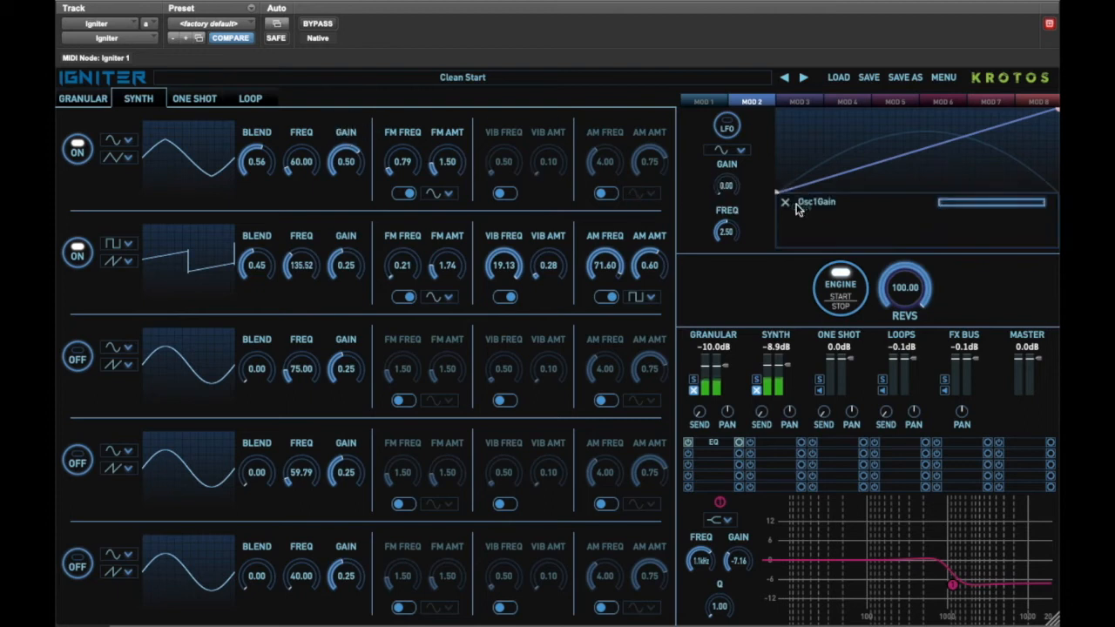
left_click_drag(344, 236, 805, 213)
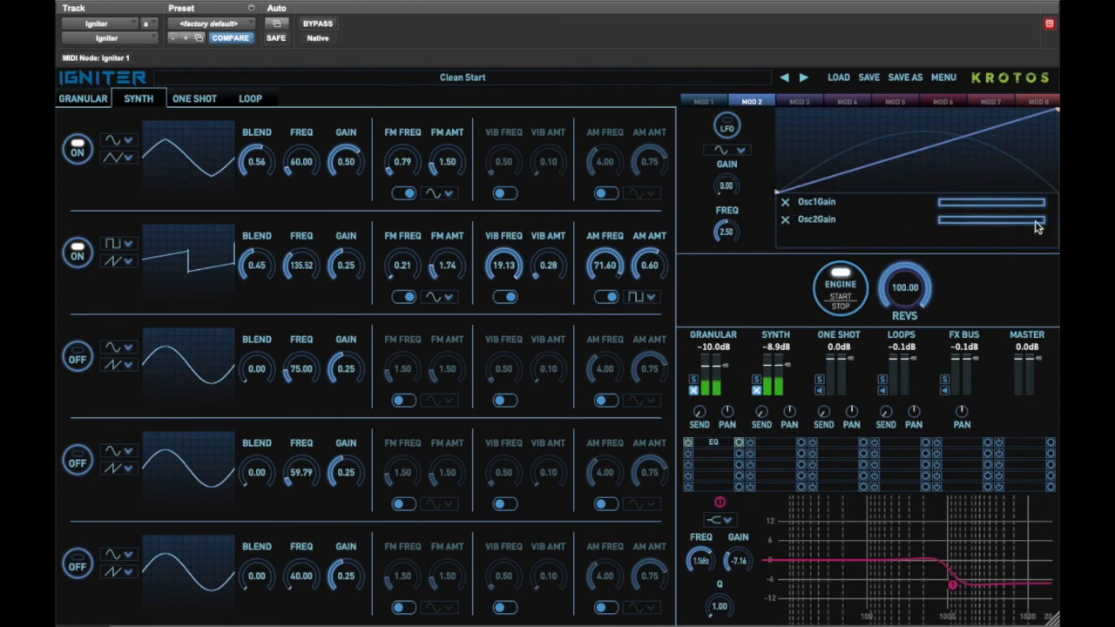
left_click_drag(1042, 226, 984, 220)
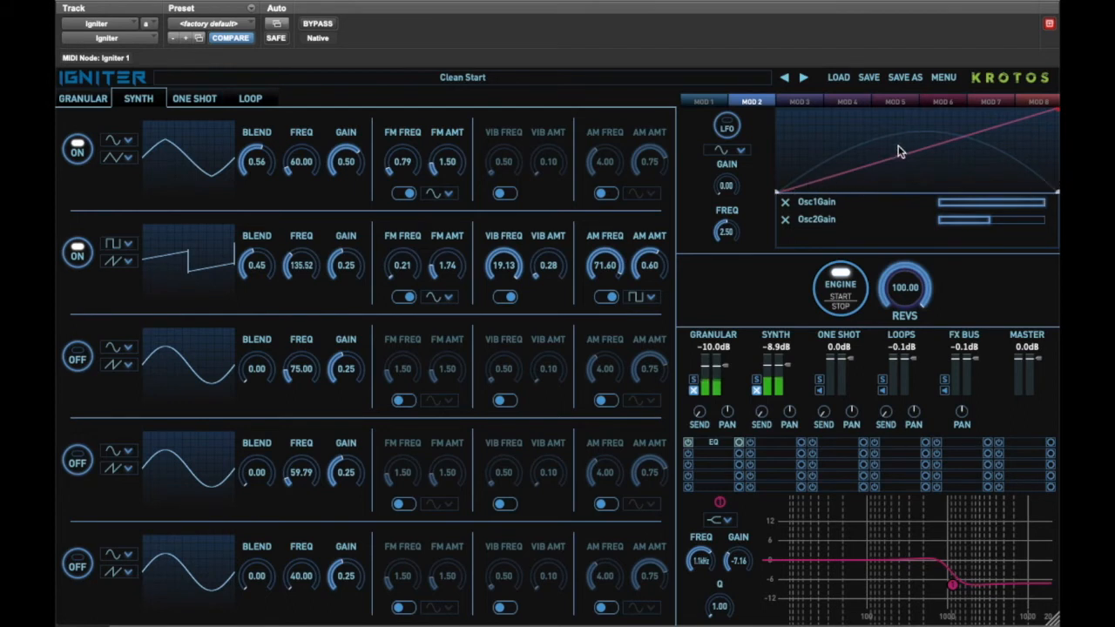
left_click_drag(851, 198, 901, 132)
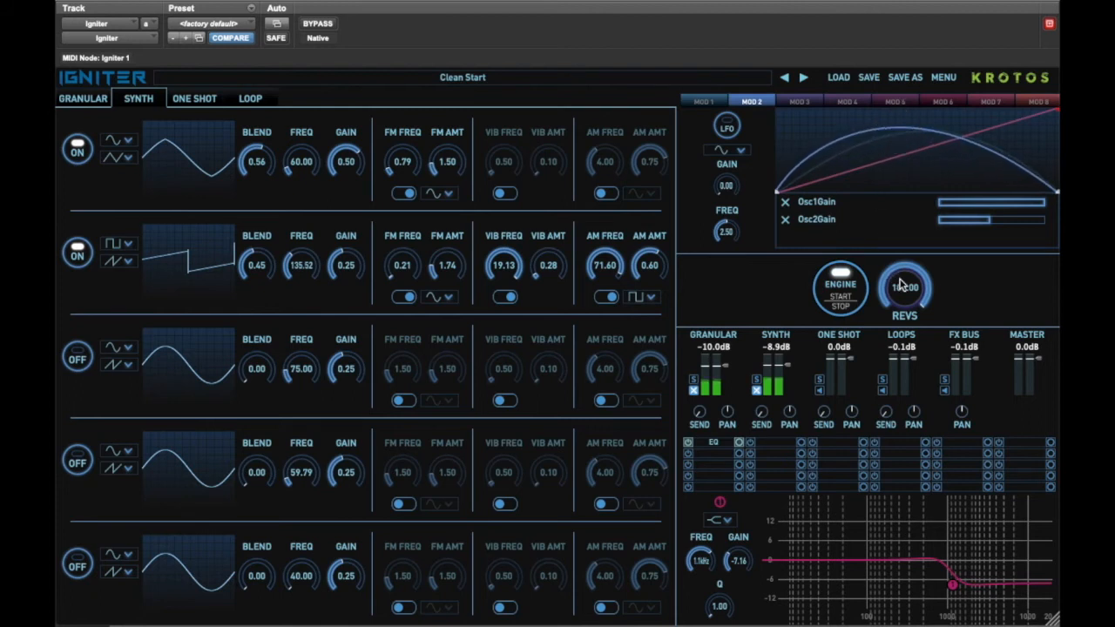
Unmute the synth channel and bring the engine revs down to 0.
left_click(755, 391)
left_click_drag(896, 288, 894, 416)
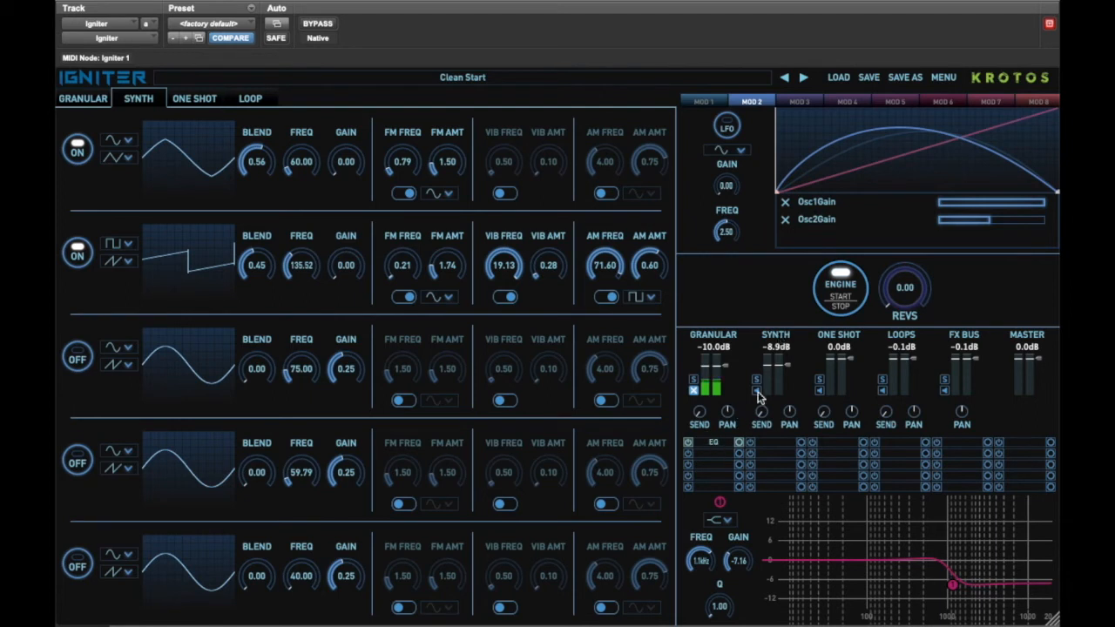
Insert a Doppler effect on the synth channel and assign its SourceY to MOD 3 with a narrowed range.
left_click(771, 446)
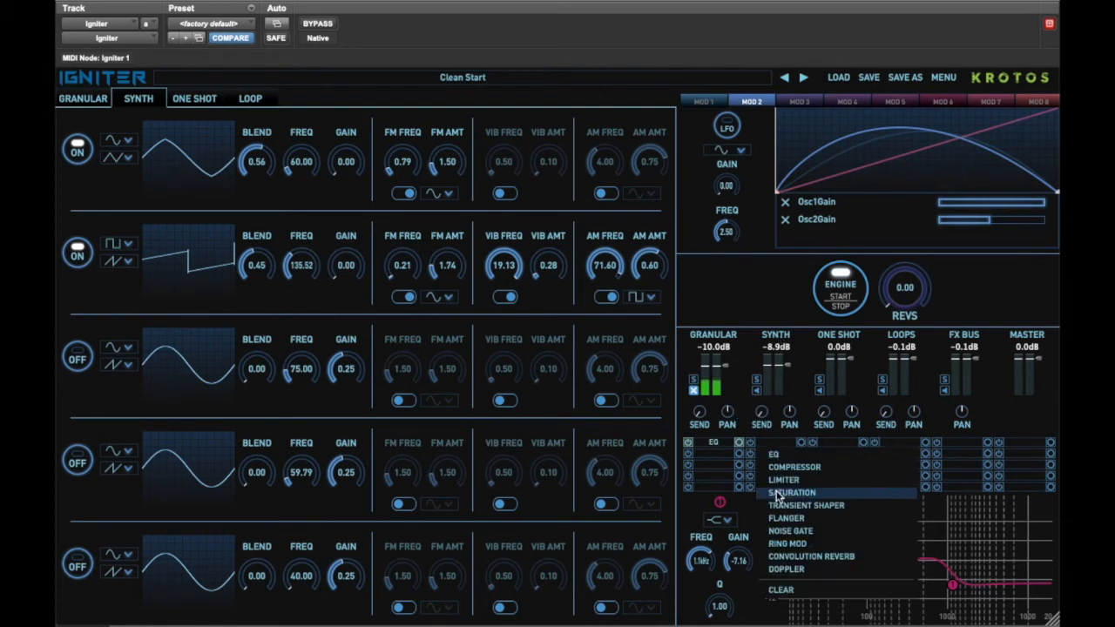
left_click(800, 571)
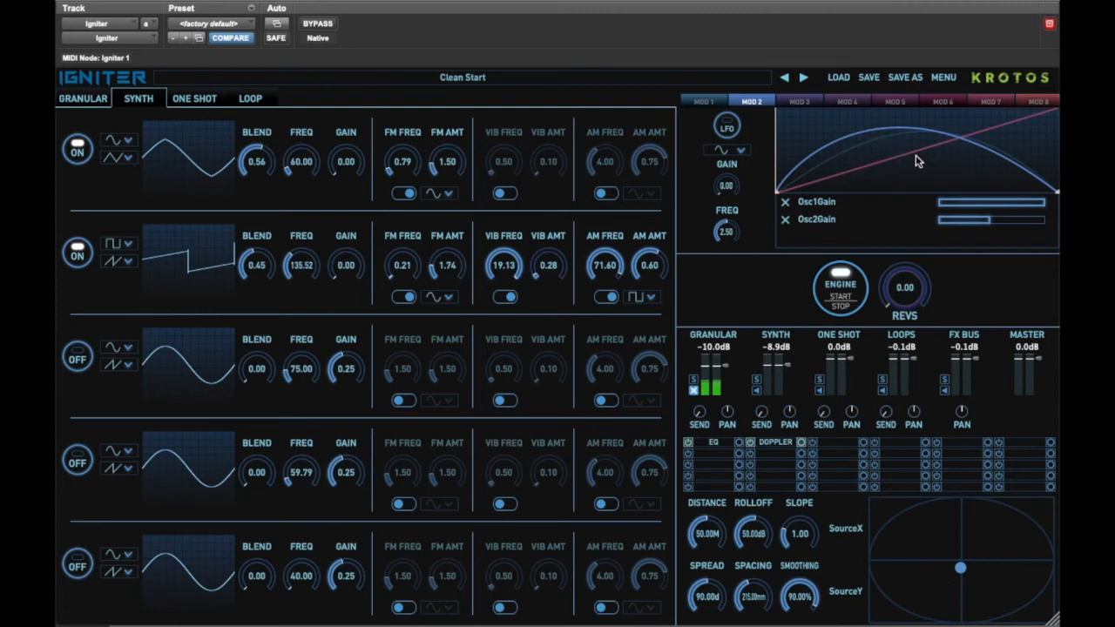
left_click(795, 102)
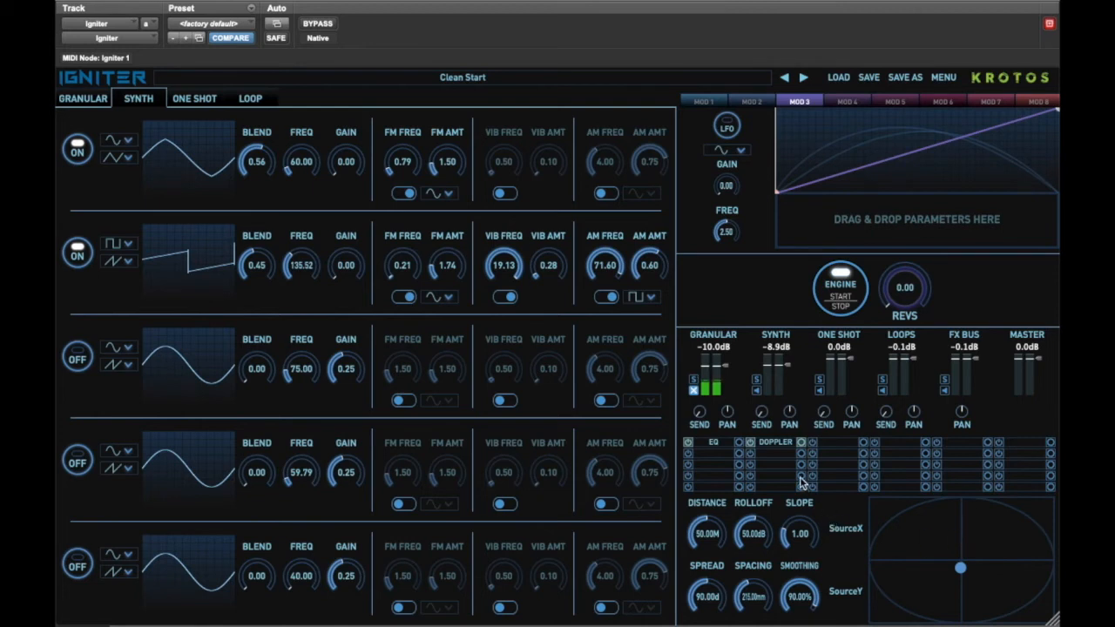
left_click_drag(843, 595, 832, 211)
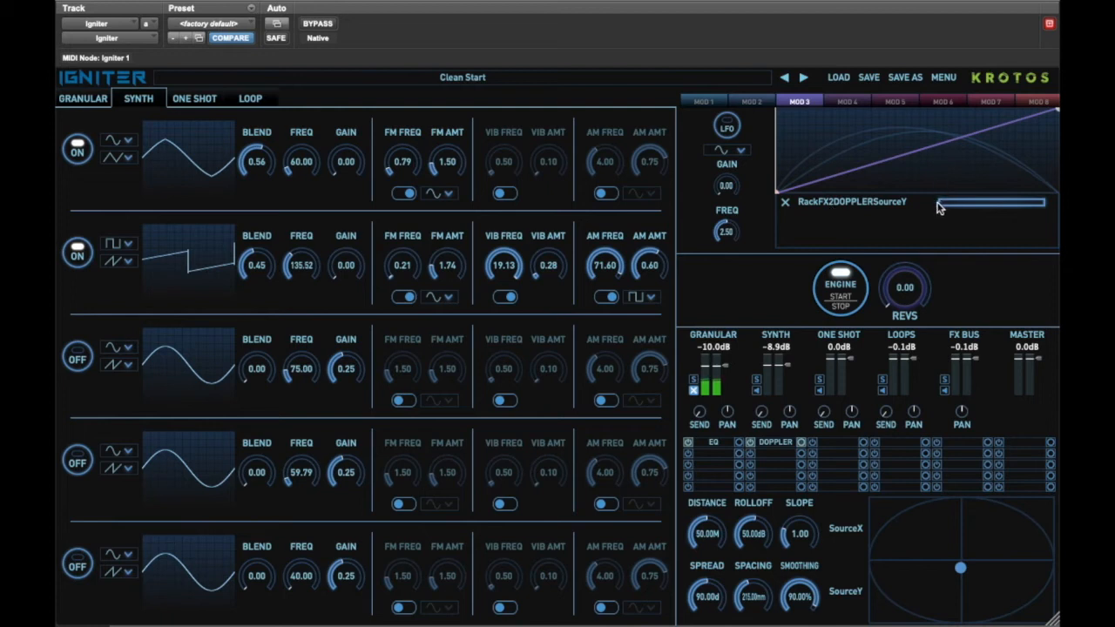
left_click_drag(941, 206, 963, 206)
left_click_drag(1043, 207, 968, 205)
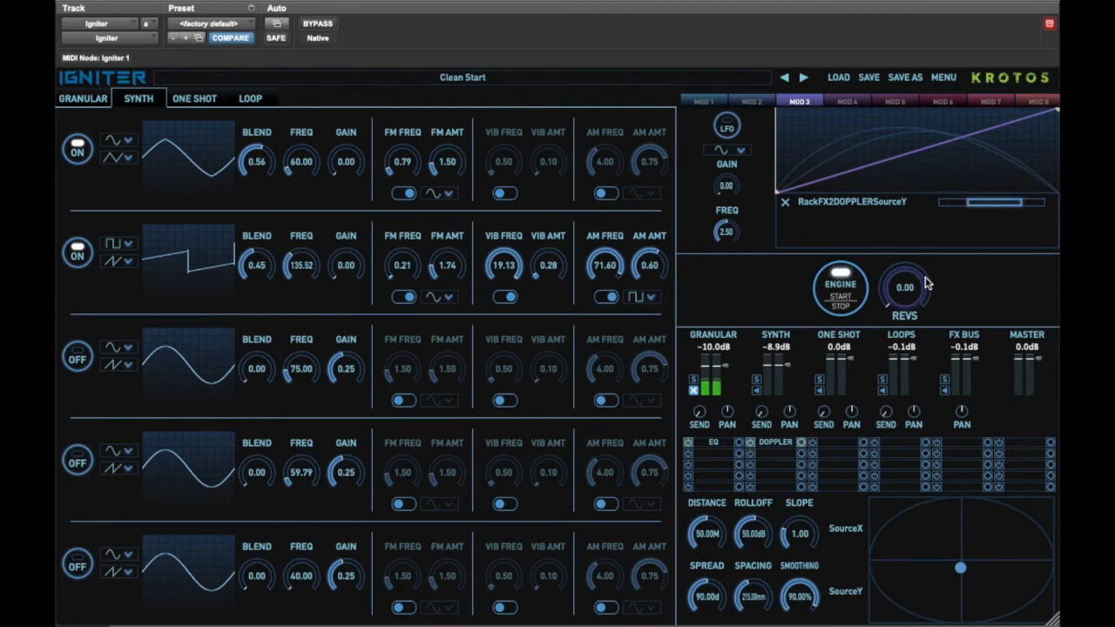
Set the synth channel level to 0.0 dB while revving the engine.
mouse_move(906, 288)
left_mouse_down()
mouse_move(915, 181)
mouse_move(903, 296)
left_mouse_up()
left_click(789, 369, "alt")
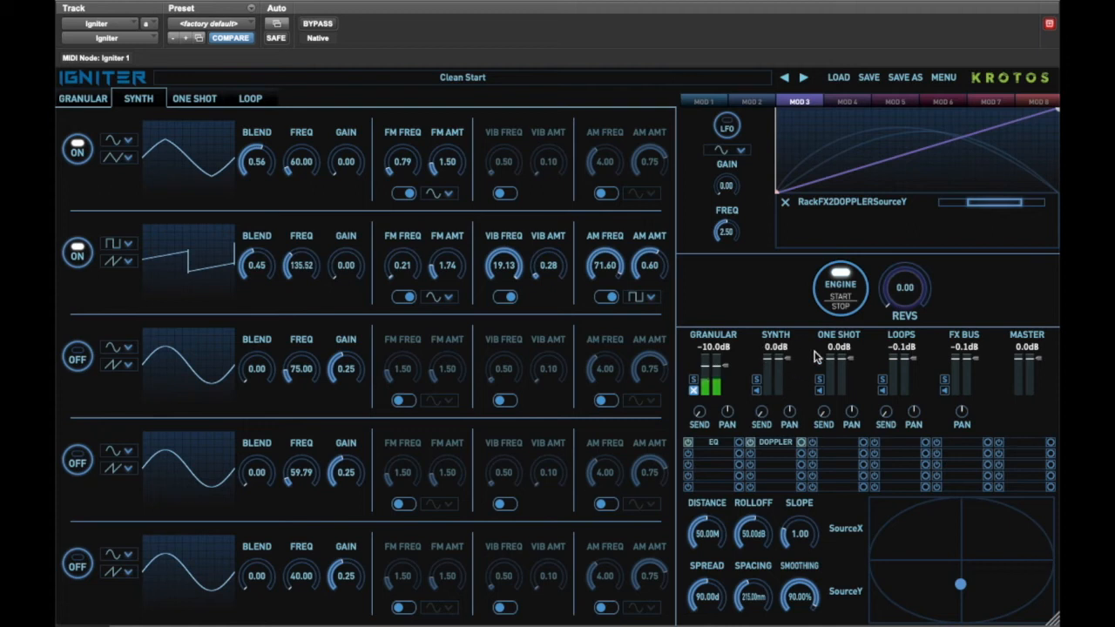
left_click_drag(912, 298, 900, 324)
Unmute the granular channel and lower it to -21.3 dB while revving the engine.
left_click(695, 390)
left_click_drag(902, 301, 898, 327)
left_click_drag(731, 369, 725, 378)
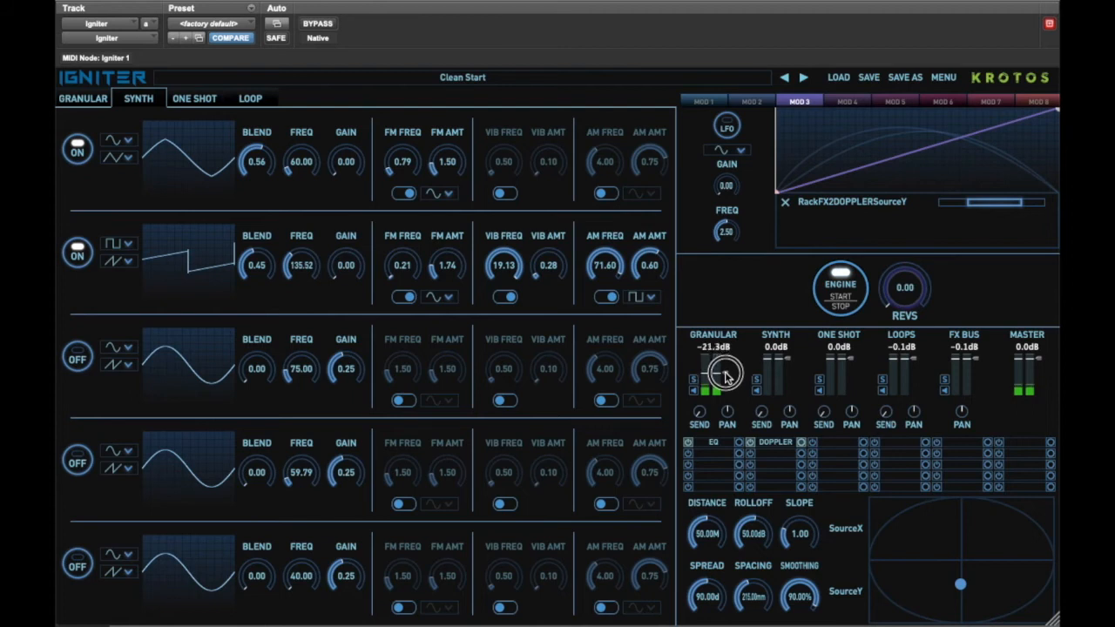
mouse_move(906, 295)
left_mouse_down()
mouse_move(920, 188)
mouse_move(905, 288)
left_mouse_up()
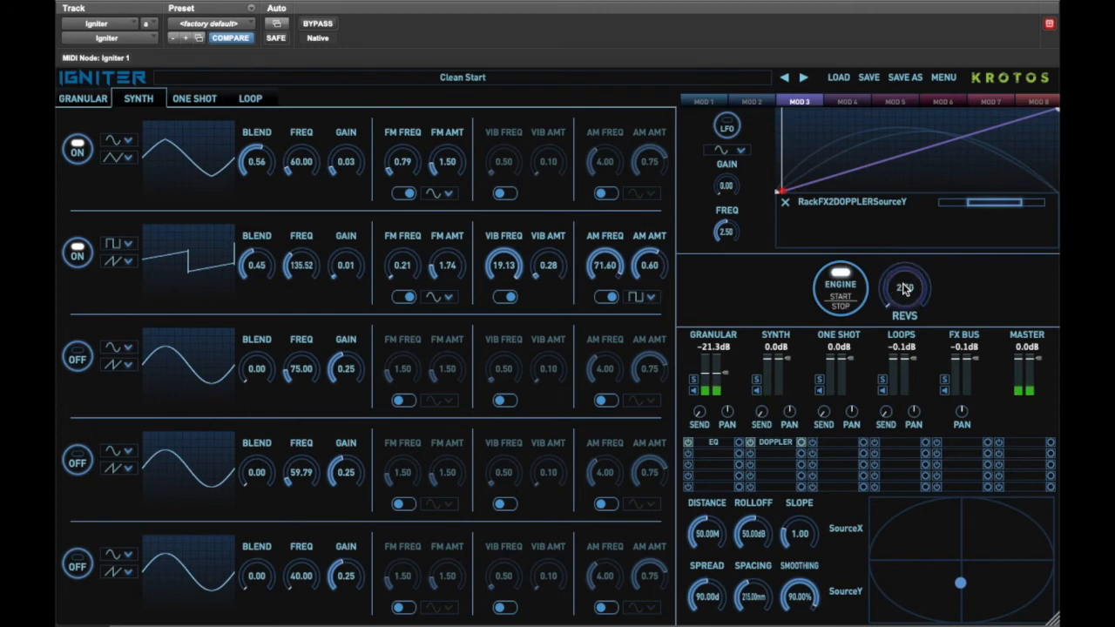
Add a Doppler effect to the granular channel and assign its SourceY to MOD 3 with a narrowed range.
left_click(710, 446)
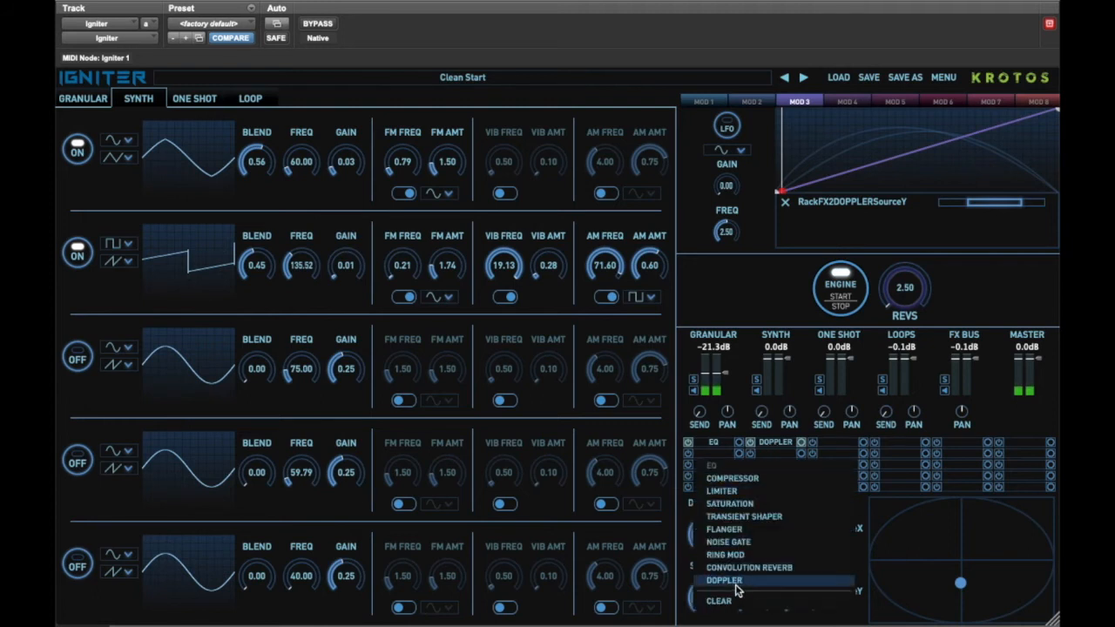
left_click(736, 581)
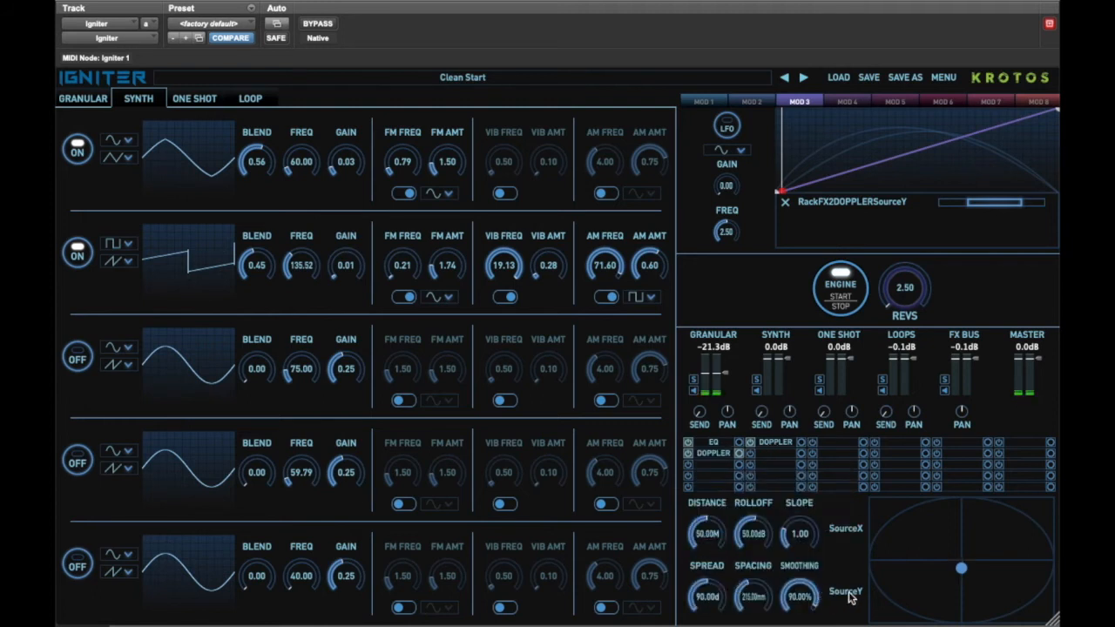
left_click_drag(854, 482, 854, 219)
mouse_move(950, 222)
left_mouse_down()
mouse_move(967, 221)
mouse_move(957, 221)
left_mouse_up()
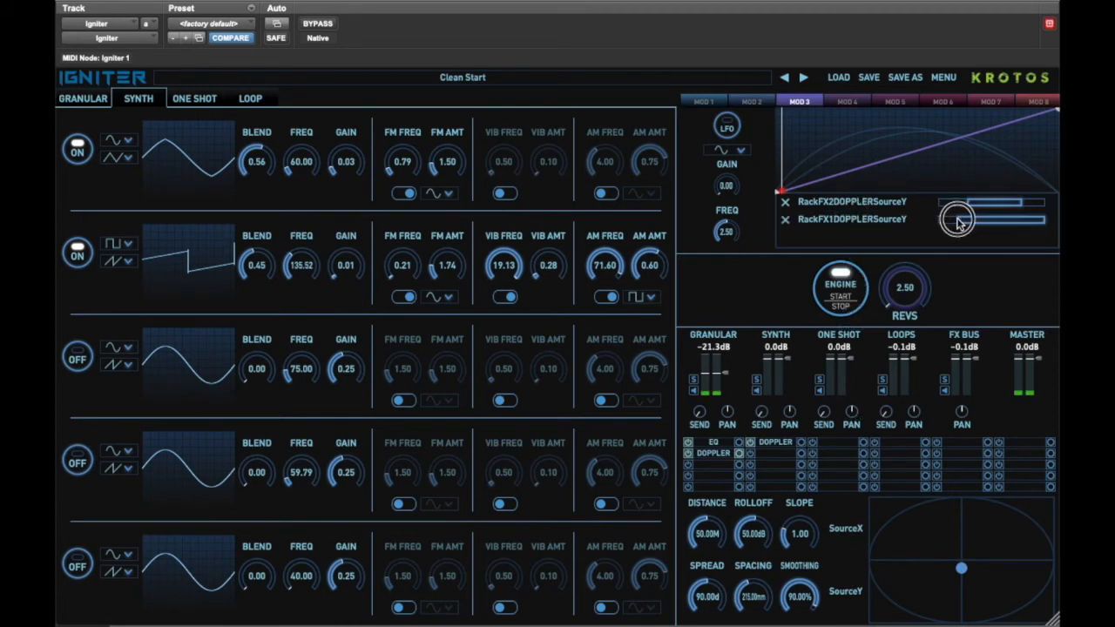
left_click_drag(1042, 224, 1031, 224)
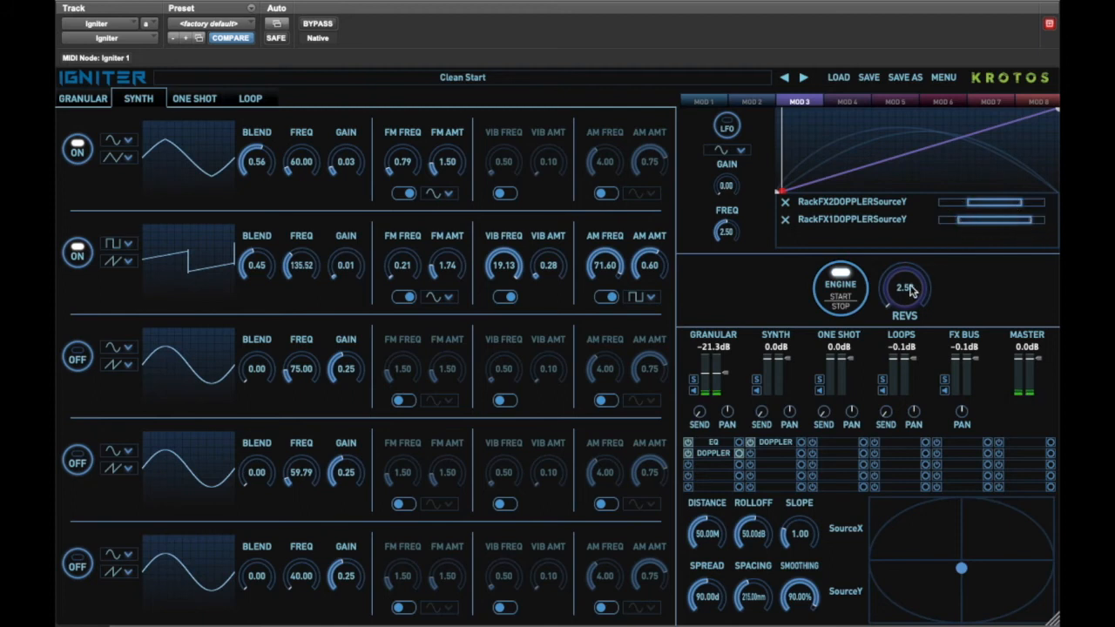
Bring the revs to 0 and set the granular level to -16.1 dB and the synth level to 0.9 dB.
left_click_drag(906, 292, 882, 296)
left_click_drag(726, 377, 724, 369)
left_click_drag(791, 362, 790, 362)
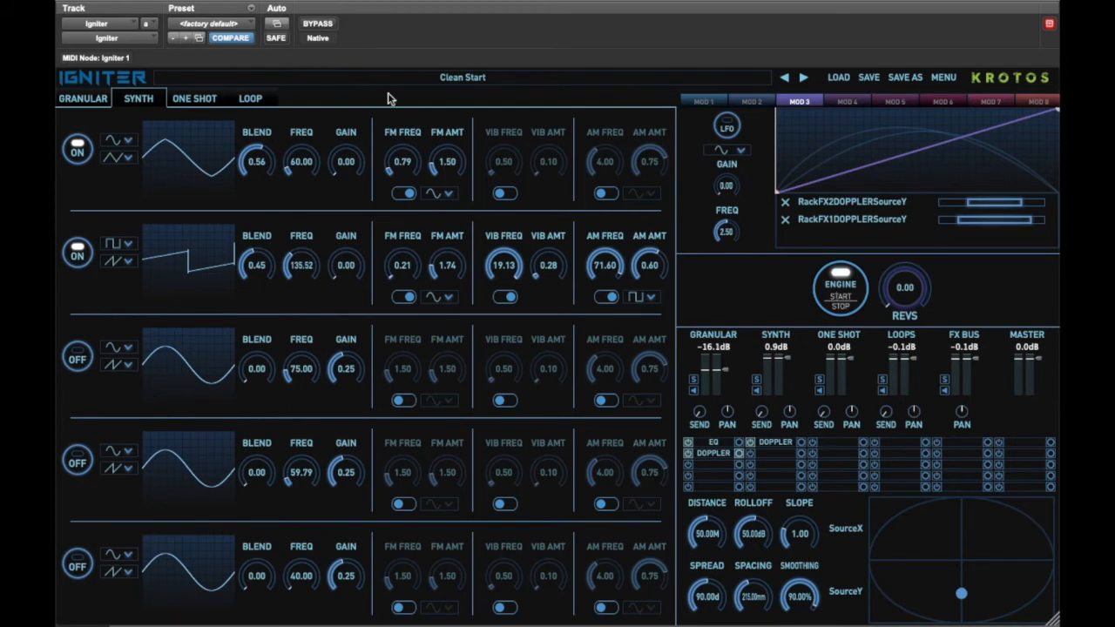
Load the BMW i3 UNLOCKING DOORS MIRRORS OUT foley sample into the first one-shot slot and trigger it while revving.
left_click(193, 98)
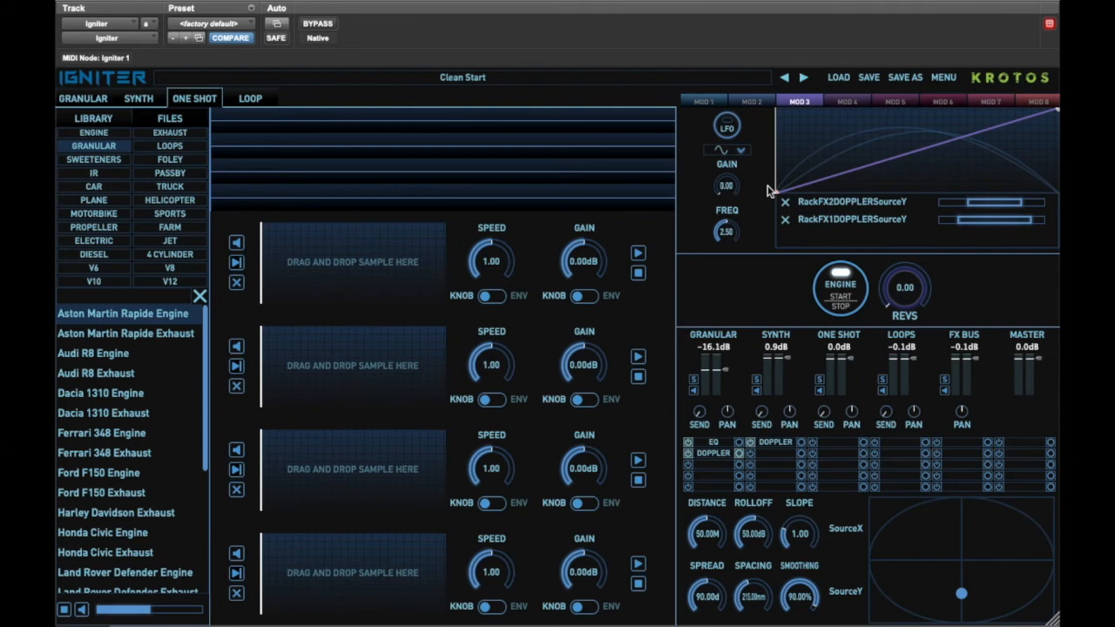
left_click(178, 258)
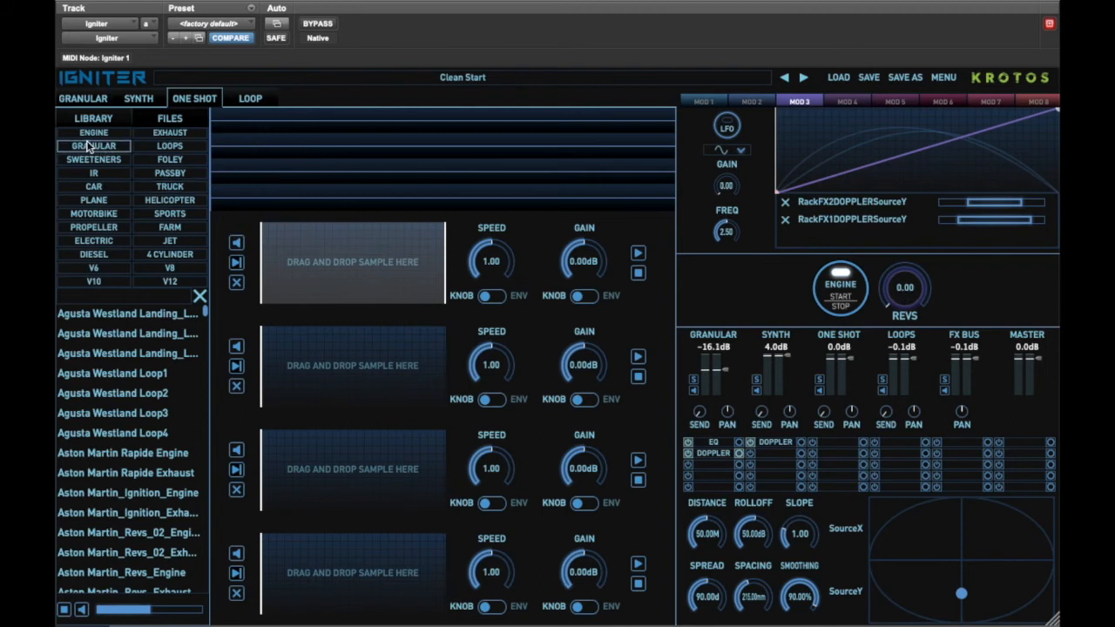
left_click(168, 159)
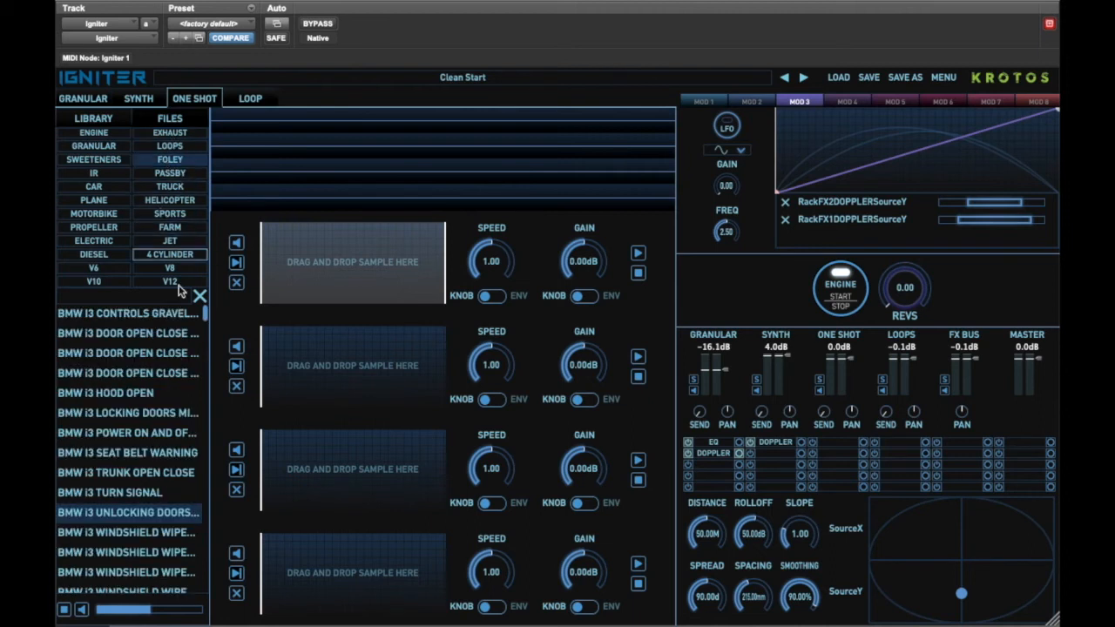
left_click(111, 476)
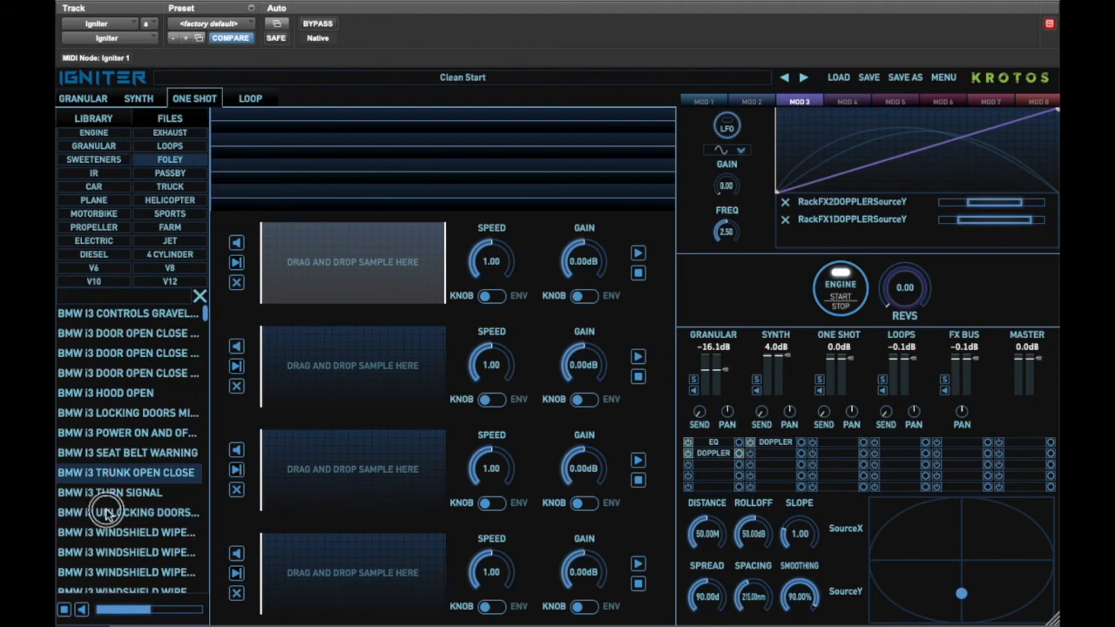
left_click(108, 515)
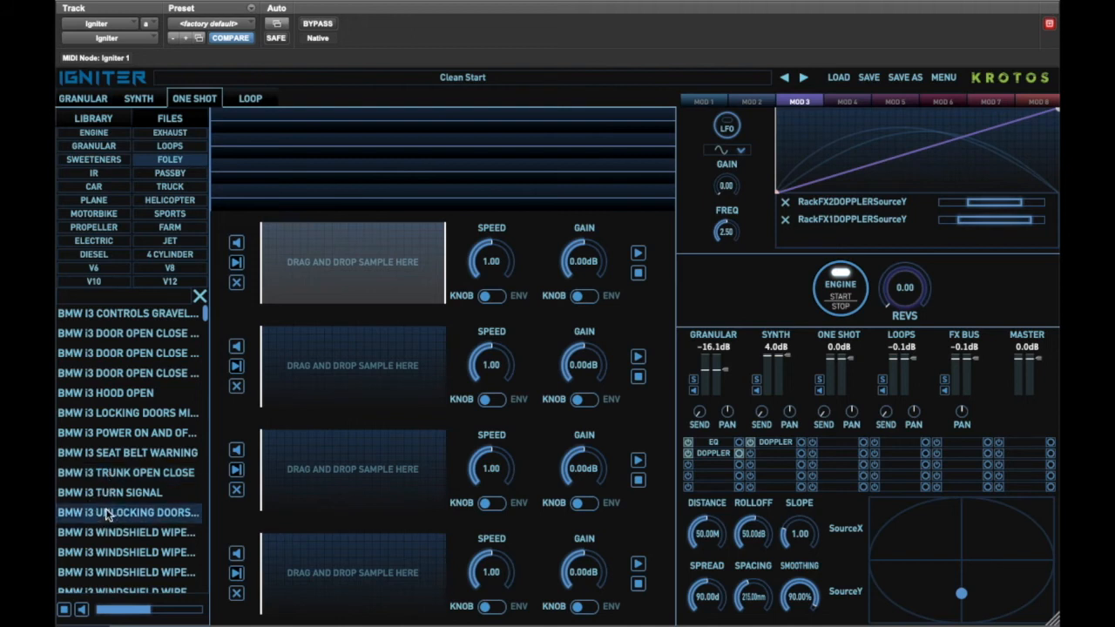
left_click_drag(107, 515, 352, 276)
mouse_move(277, 264)
left_mouse_down()
mouse_move(292, 263)
mouse_move(270, 264)
left_mouse_up()
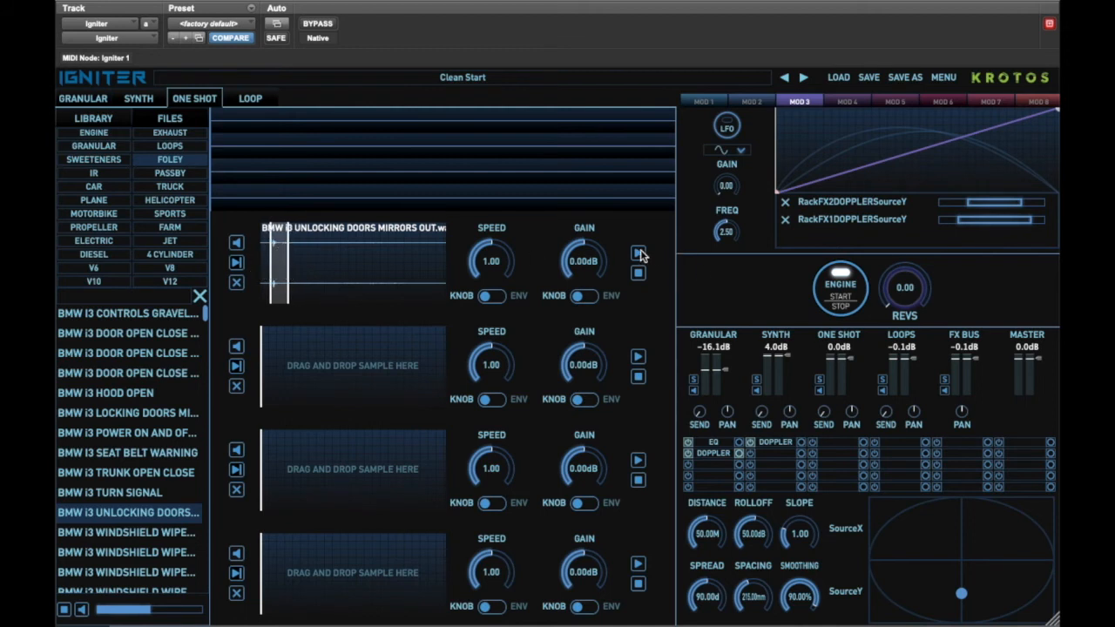
left_click(638, 253)
left_click_drag(905, 298, 899, 276)
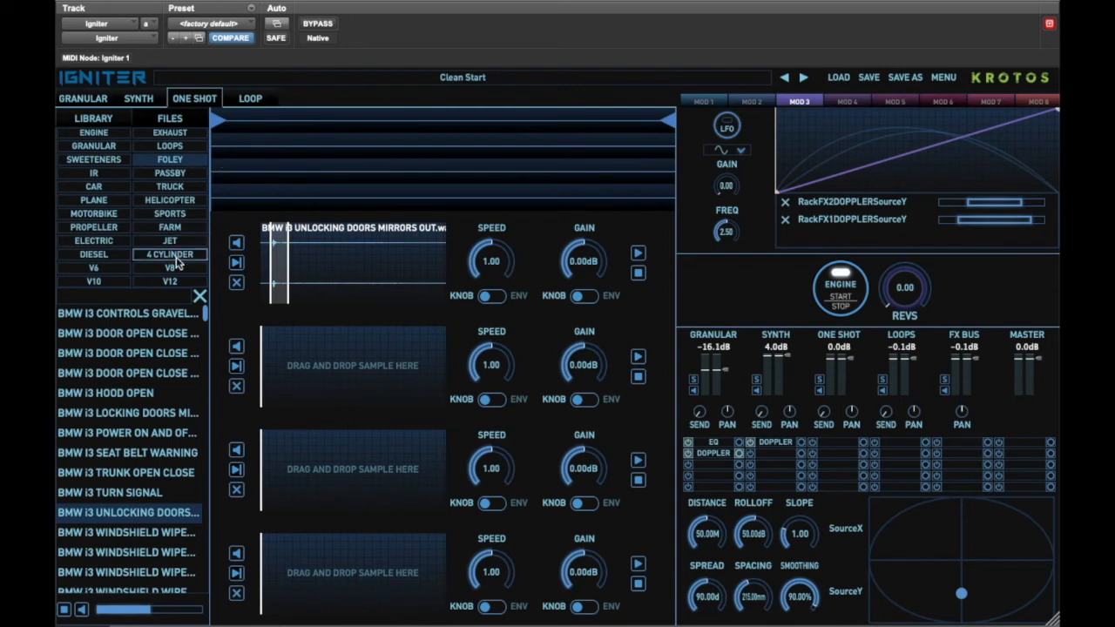
Load Huey_Cockpit_Foley_02 from the helicopter foley files into the second one-shot slot.
left_click(161, 187)
left_click(164, 200)
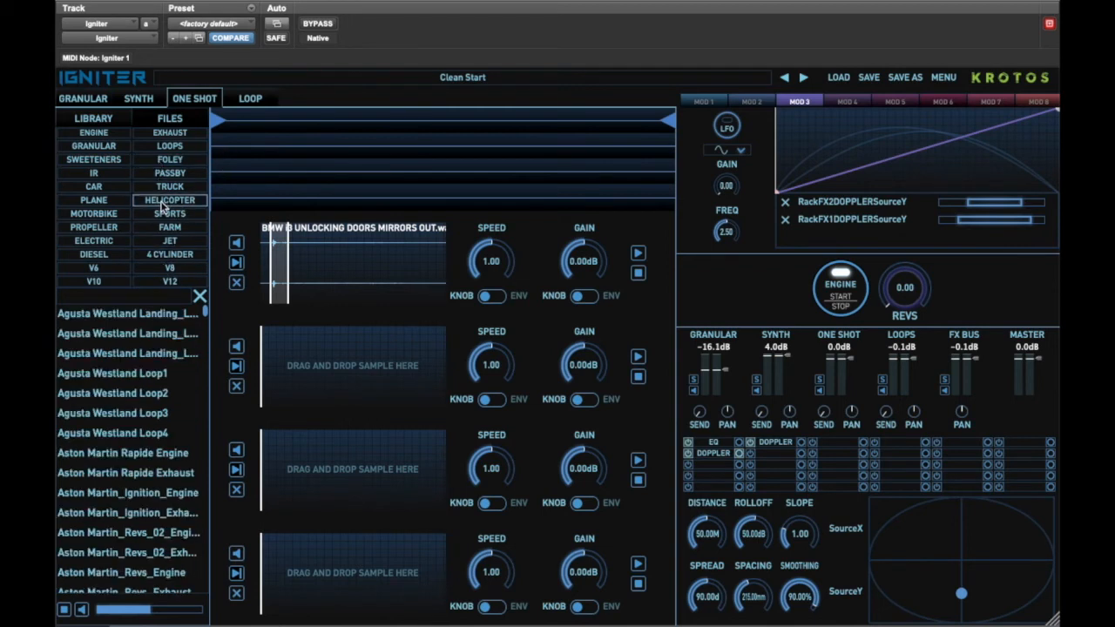
left_click(173, 161)
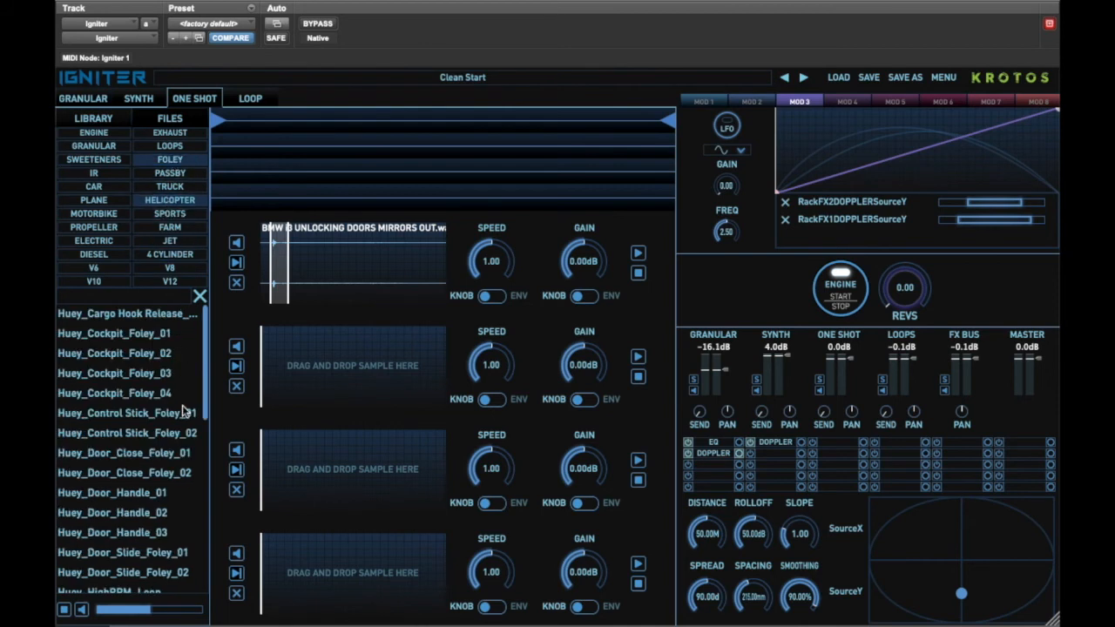
left_click(96, 355)
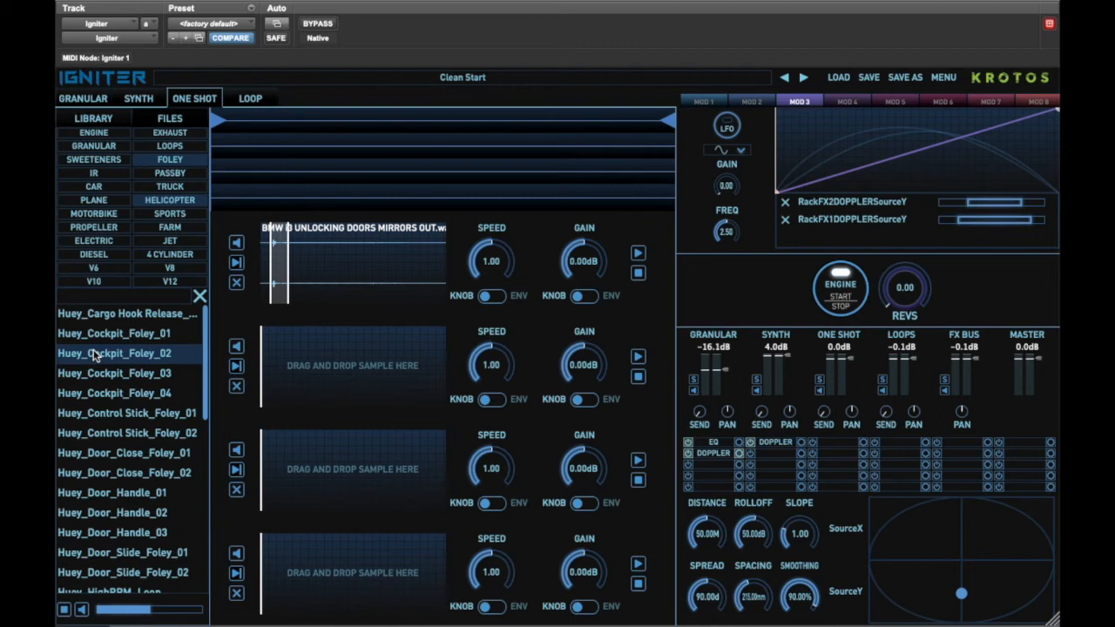
left_click_drag(92, 358, 326, 374)
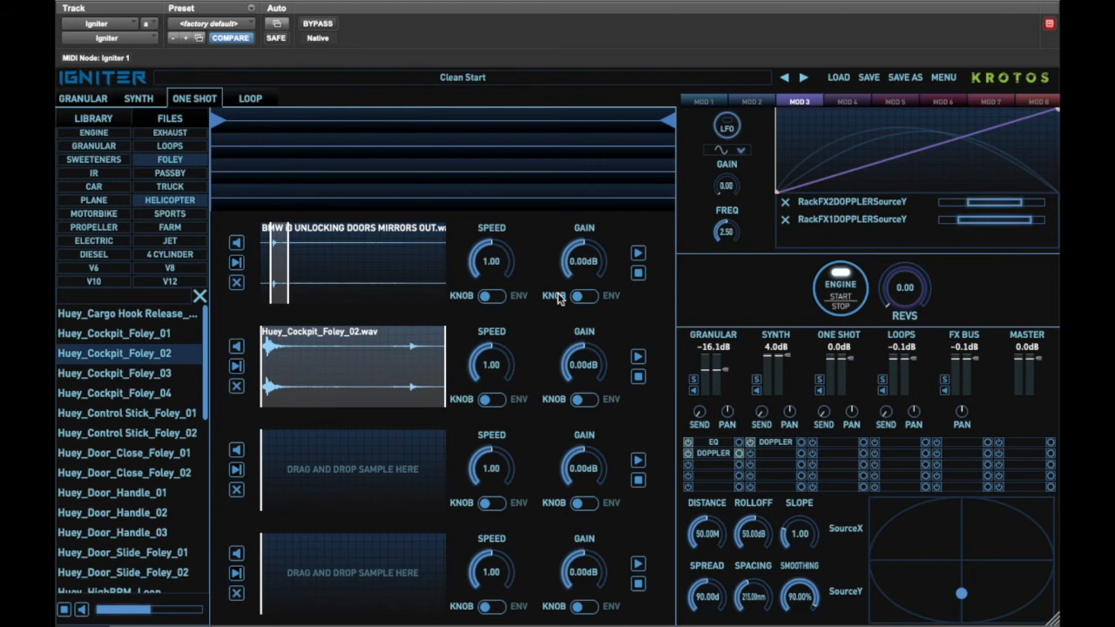
Switch the second one-shot slot's speed to envelope mode and shape its speed curve upward.
left_click(494, 298)
left_click(495, 298)
left_click(494, 399)
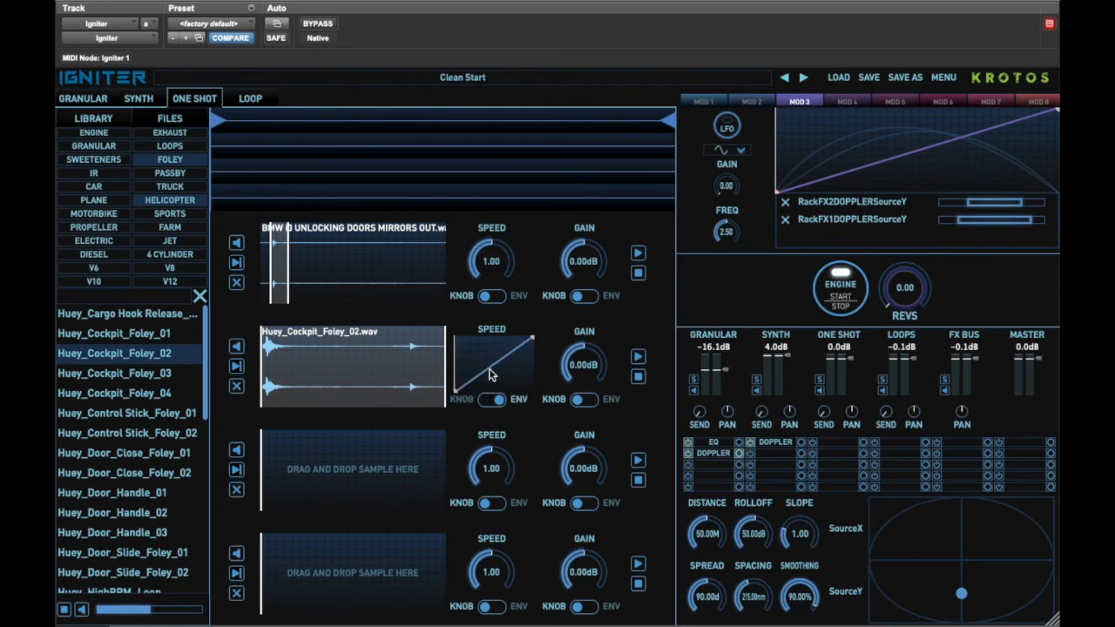
left_click_drag(454, 393, 484, 346)
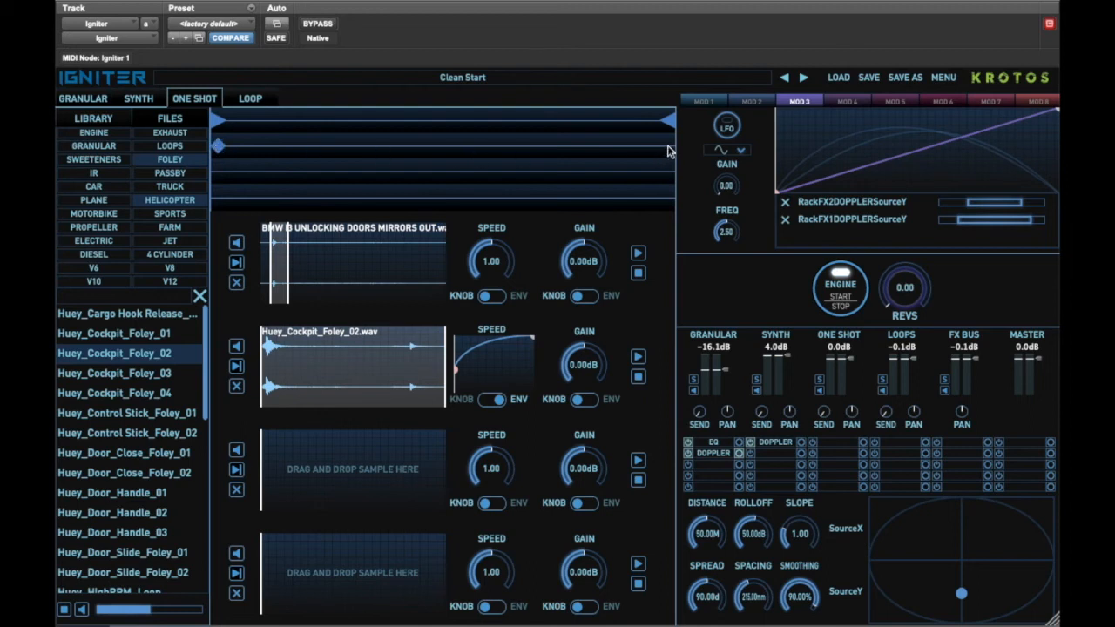
Set trigger markers at both ends of the second one-shot lane and lower that slot's gain to -5.45 dB.
left_click(669, 149)
left_click(668, 149)
left_click_drag(585, 353, 582, 397)
left_click_drag(909, 294, 932, 154)
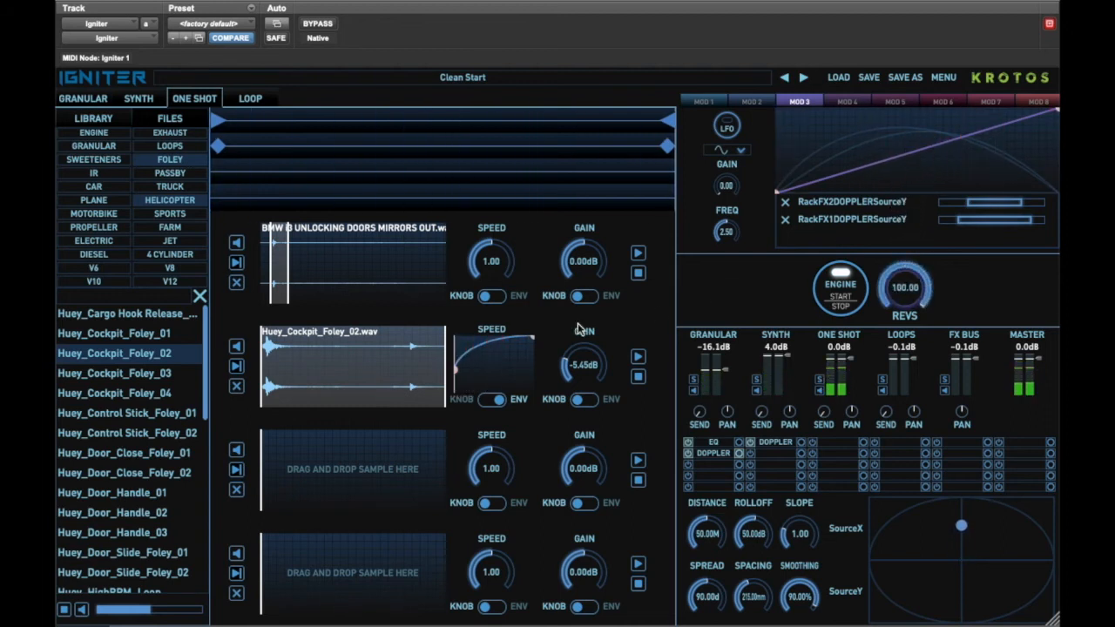
Lower the second slot's gain to -9.92 dB and reshape its speed envelope curve.
left_click_drag(575, 370, 577, 392)
left_click_drag(456, 369, 471, 339)
left_click_drag(900, 291, 869, 470)
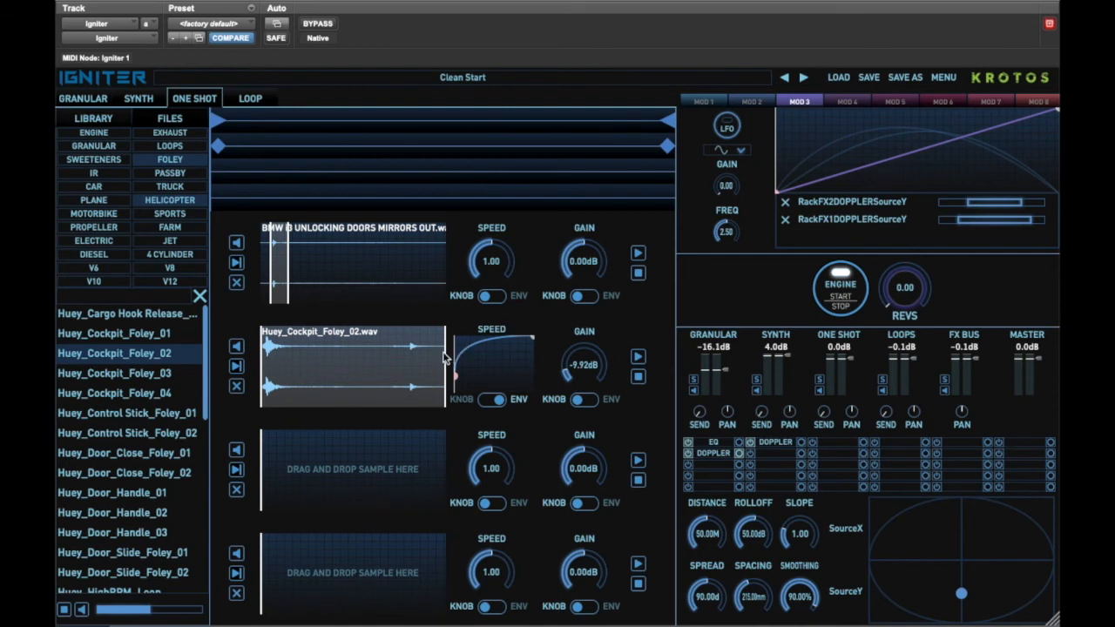
Trim the end of the Huey_Cockpit_Foley_02 sample to about its first third.
left_click_drag(446, 359, 308, 351)
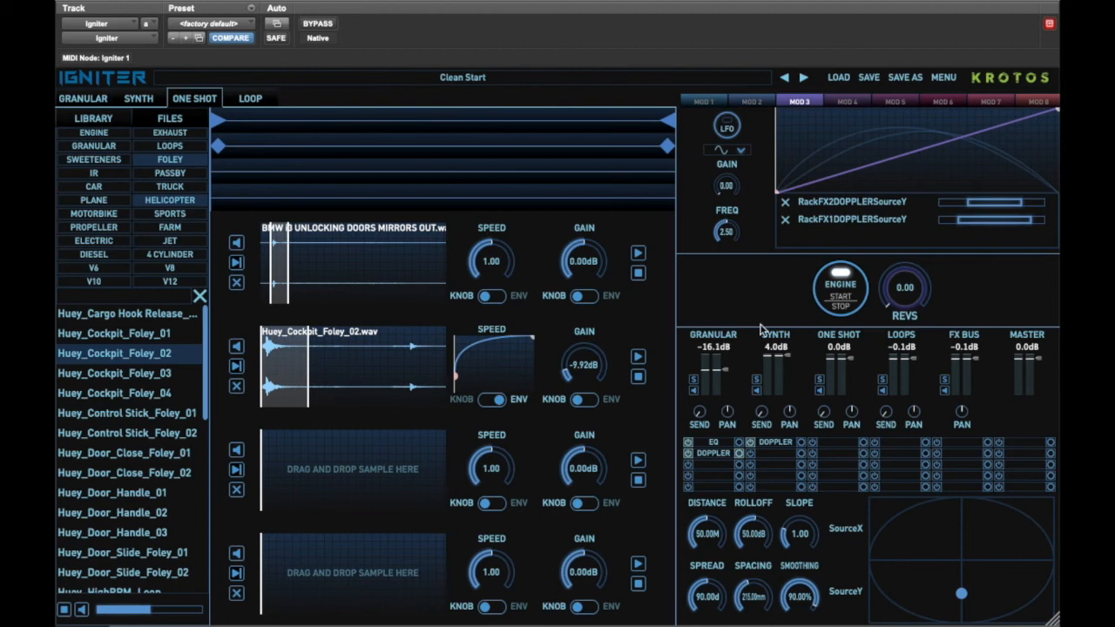
left_click_drag(897, 299, 896, 357)
left_click(307, 361)
left_click_drag(307, 361, 312, 361)
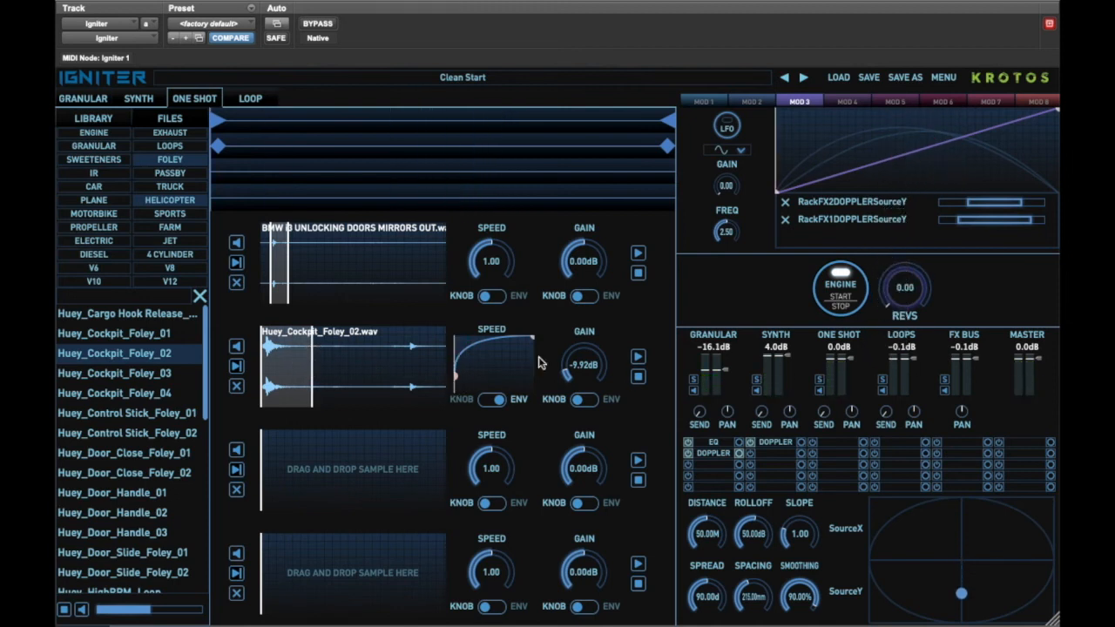
Lower the one-shot channel level to -7.7 dB while revving the engine.
left_click_drag(851, 358, 851, 367)
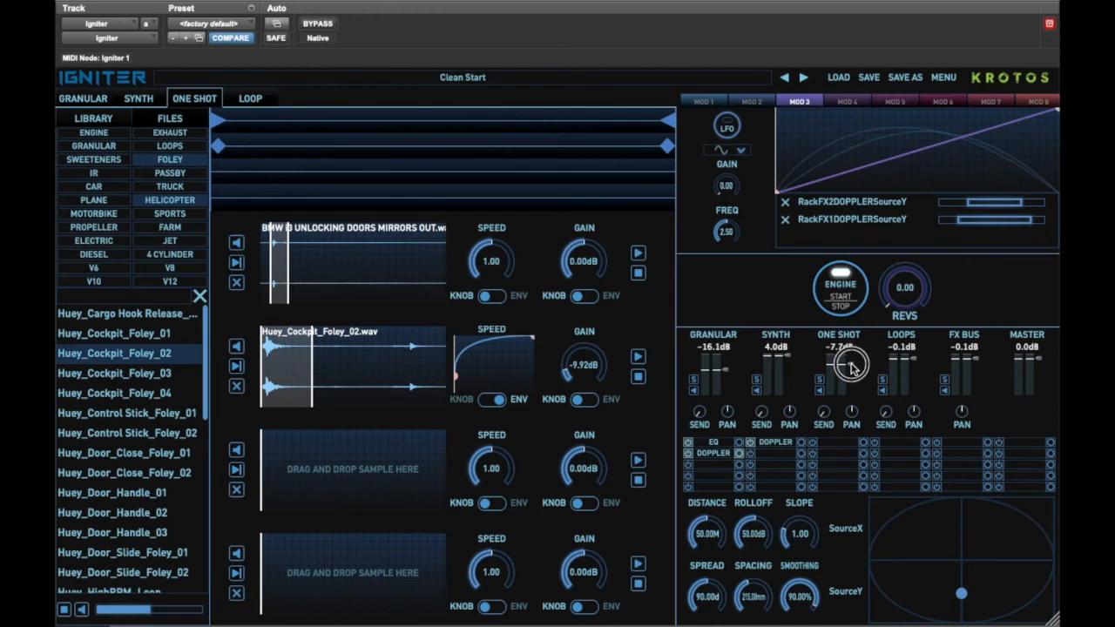
left_click(908, 291)
mouse_move(908, 291)
left_mouse_down()
mouse_move(913, 145)
mouse_move(898, 370)
left_mouse_up()
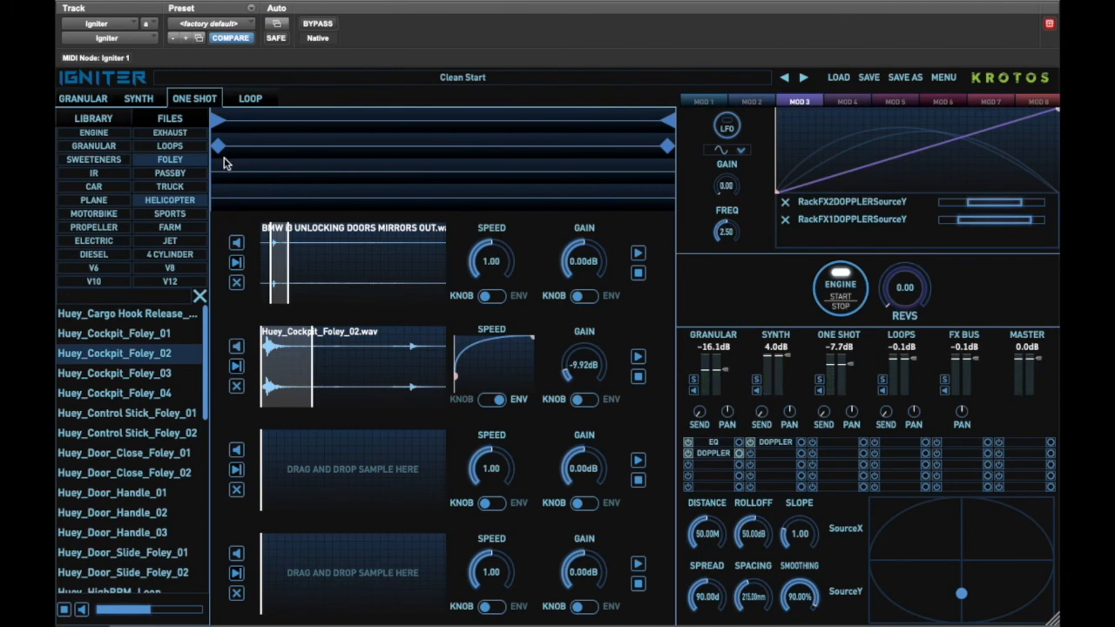
Load Bombadier Challenger 300 Loop_01 into the first loop slot and mute the loops channel.
left_click(249, 99)
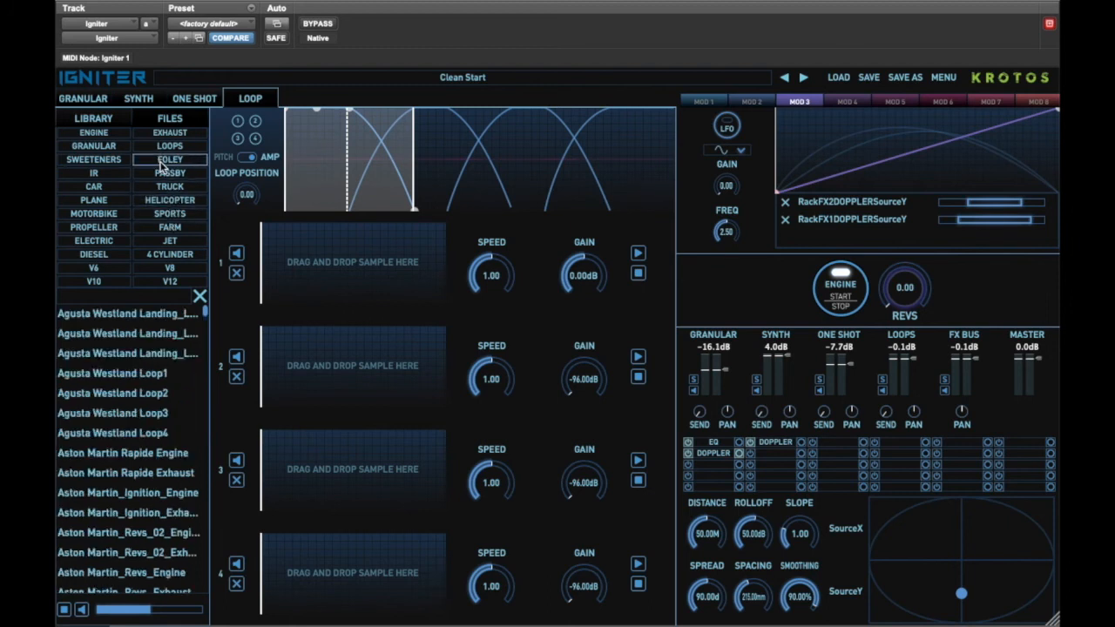
left_click(166, 147)
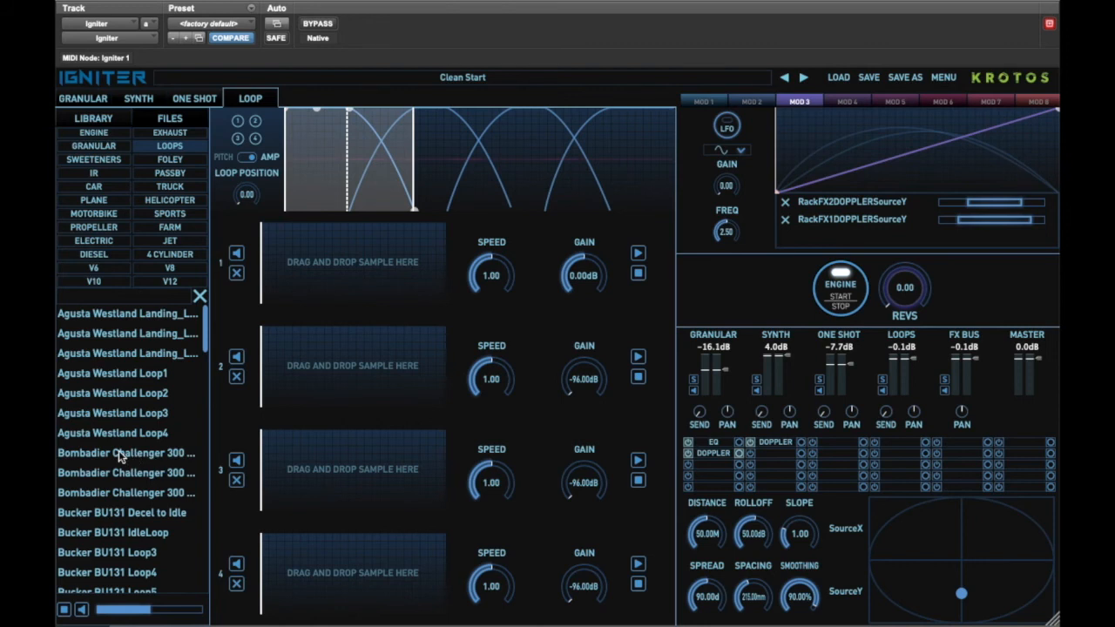
left_click_drag(118, 450, 363, 262)
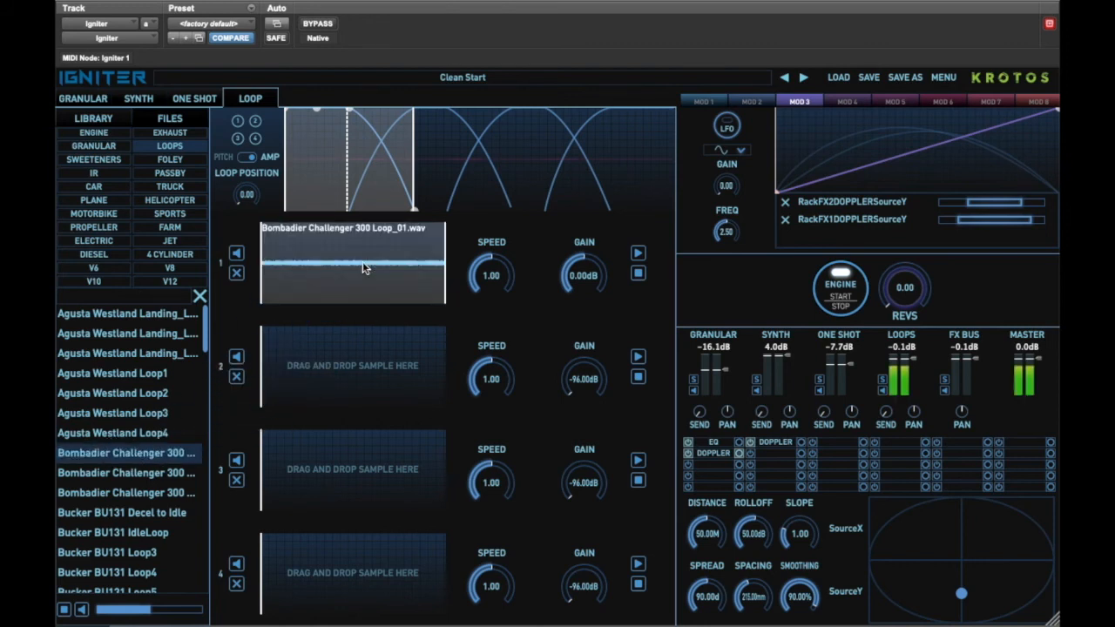
left_click(882, 391)
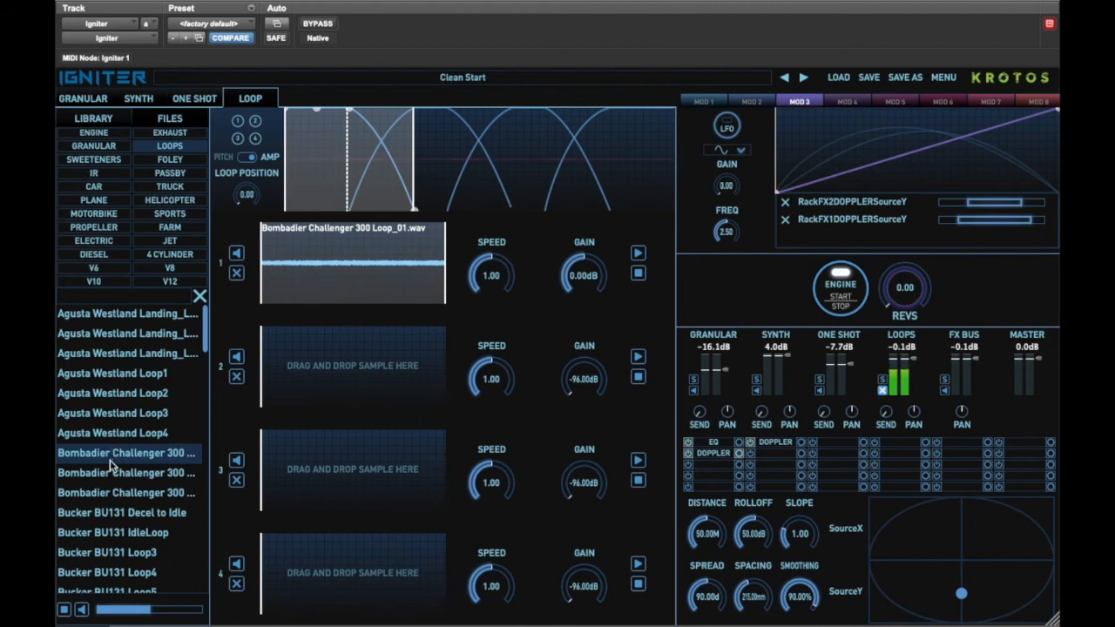
Load Bombadier Challenger 300 Loop_02 into the second loop slot.
left_click_drag(110, 475, 278, 371)
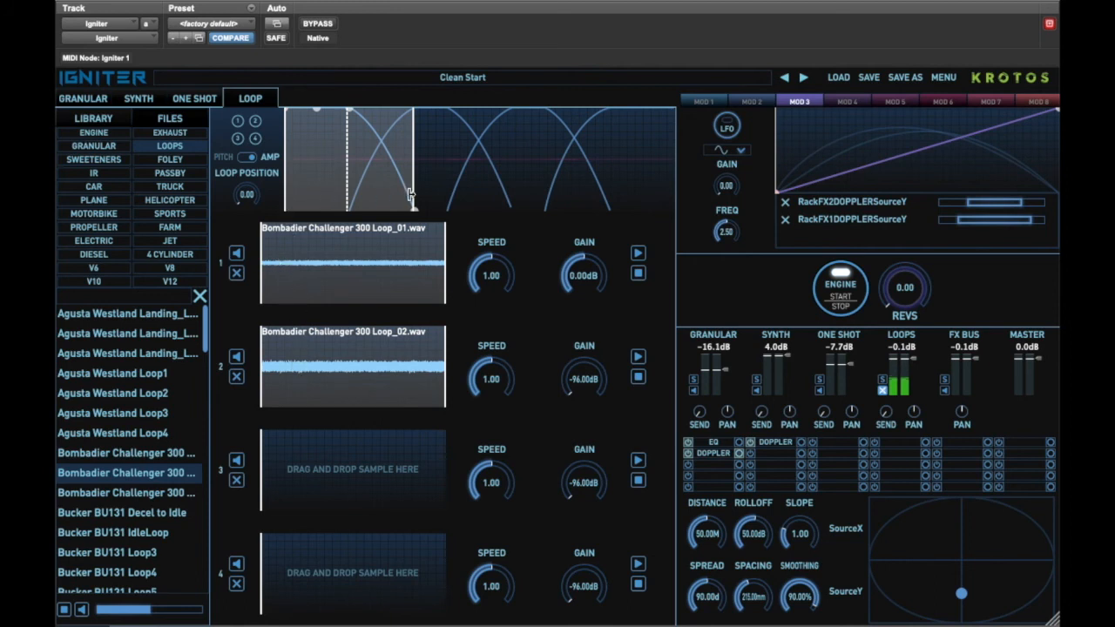
left_click(98, 98)
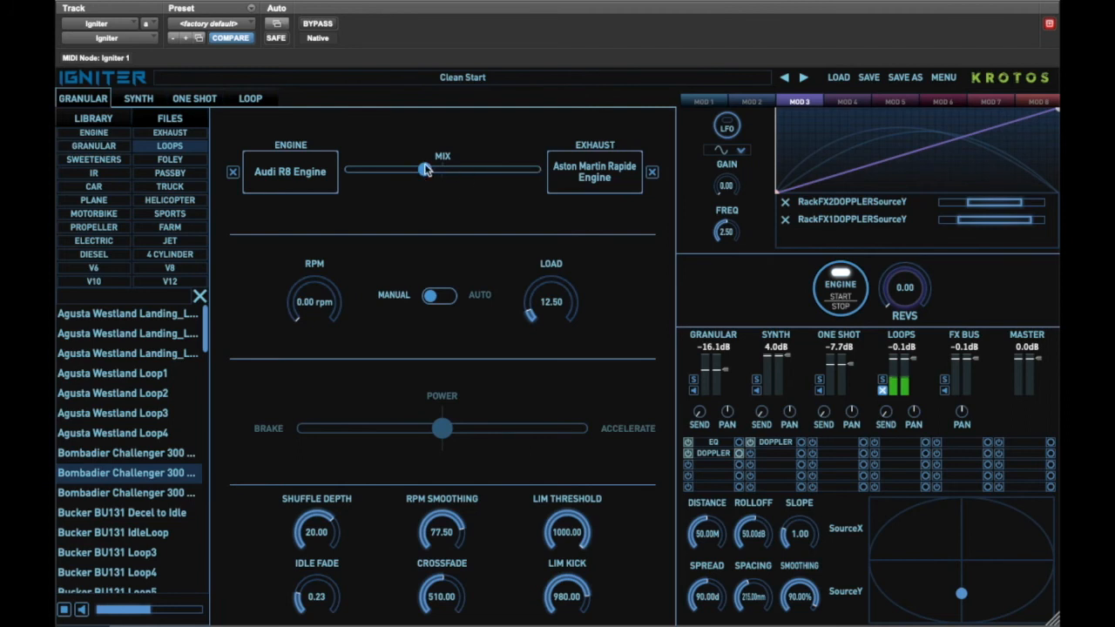
left_click(249, 99)
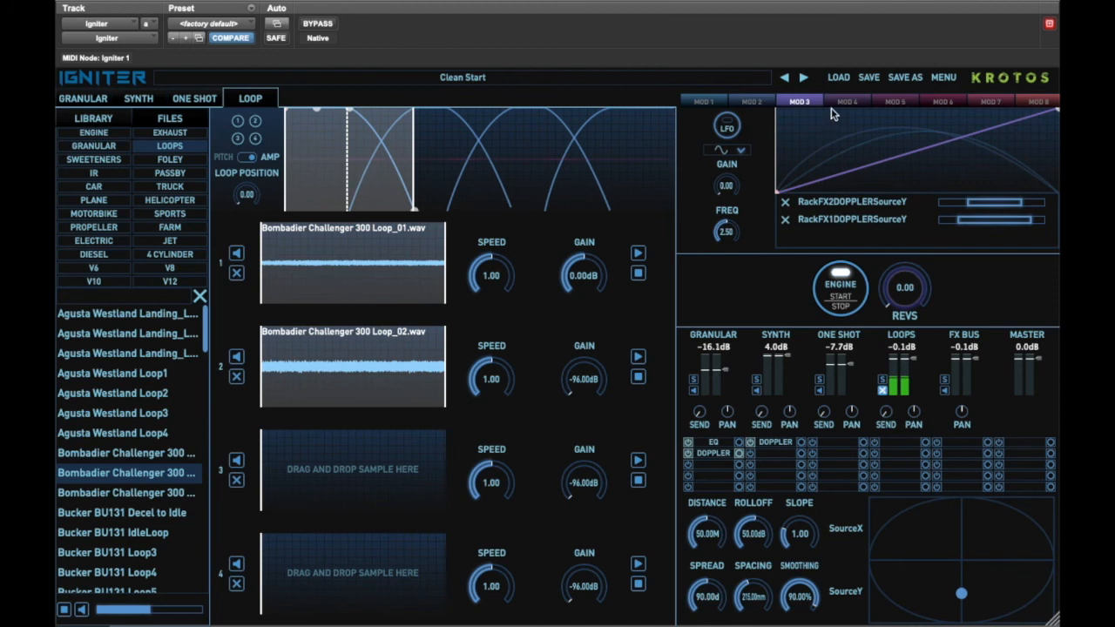
Assign the loop position to MOD 4, bend its curve into an arch, and narrow the range.
left_click(841, 101)
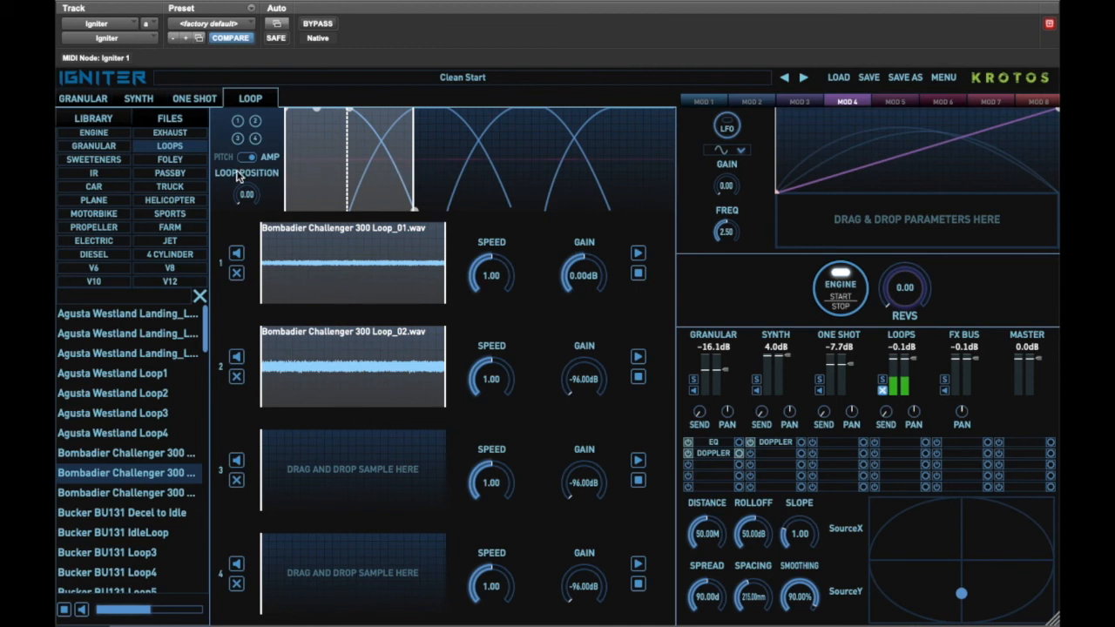
left_click_drag(238, 175, 826, 215)
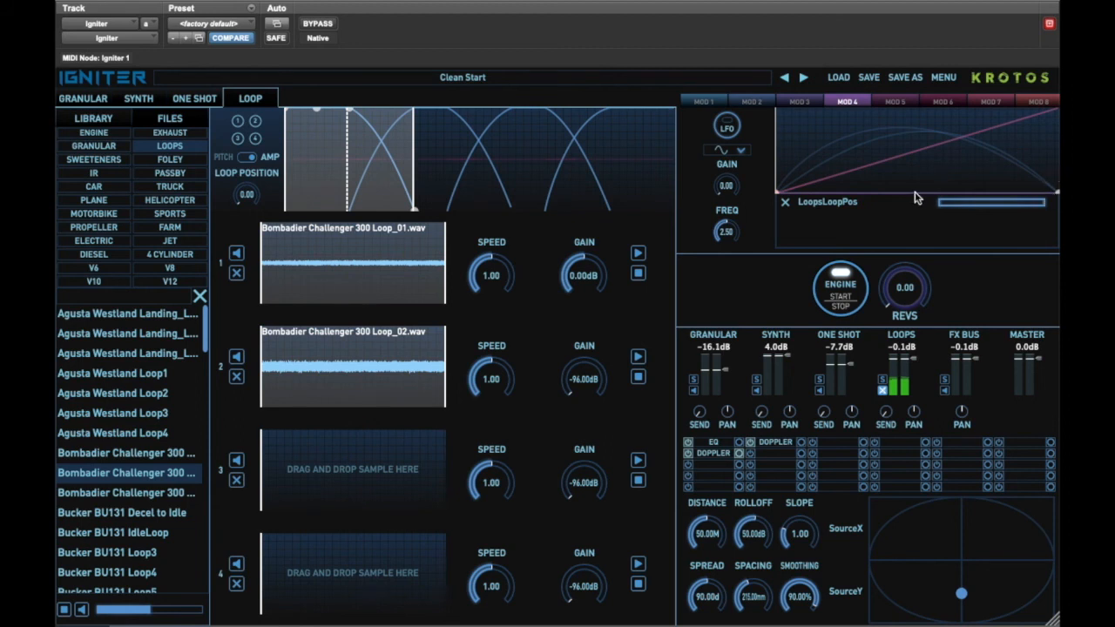
left_click_drag(909, 198, 920, 131)
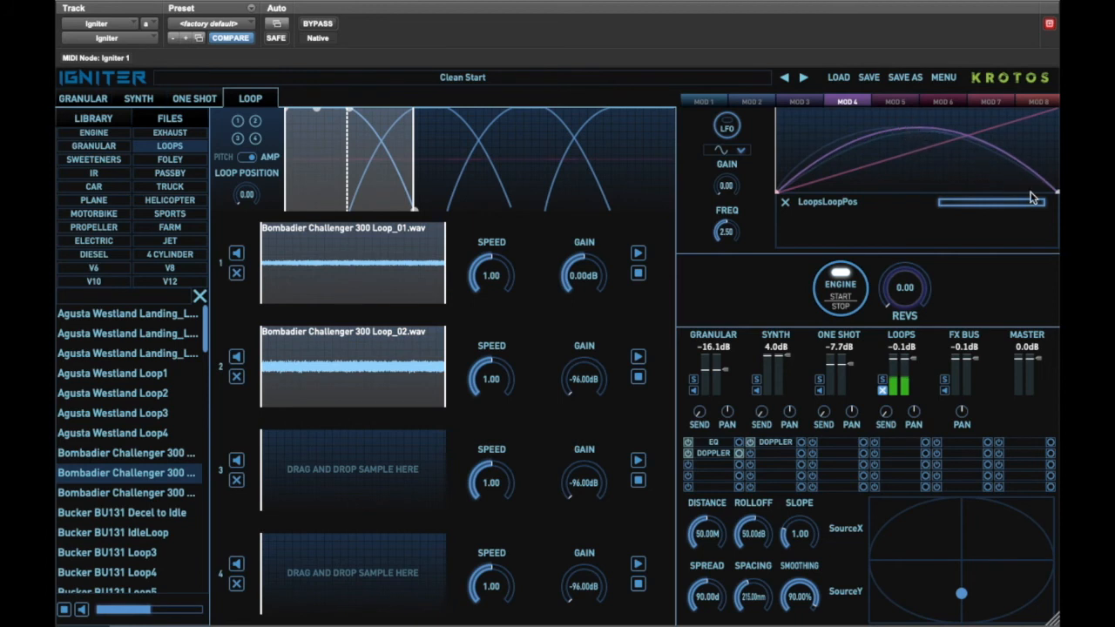
left_click_drag(1043, 207, 1017, 209)
Mute the granular and one-shot channels and refine the MOD 4 loop-position curve while revving the engine.
left_click(694, 392)
left_click(821, 392)
left_click_drag(902, 297, 902, 244)
left_click_drag(912, 132, 916, 146)
mouse_move(900, 288)
left_mouse_down()
mouse_move(905, 302)
mouse_move(905, 269)
mouse_move(886, 366)
left_mouse_up()
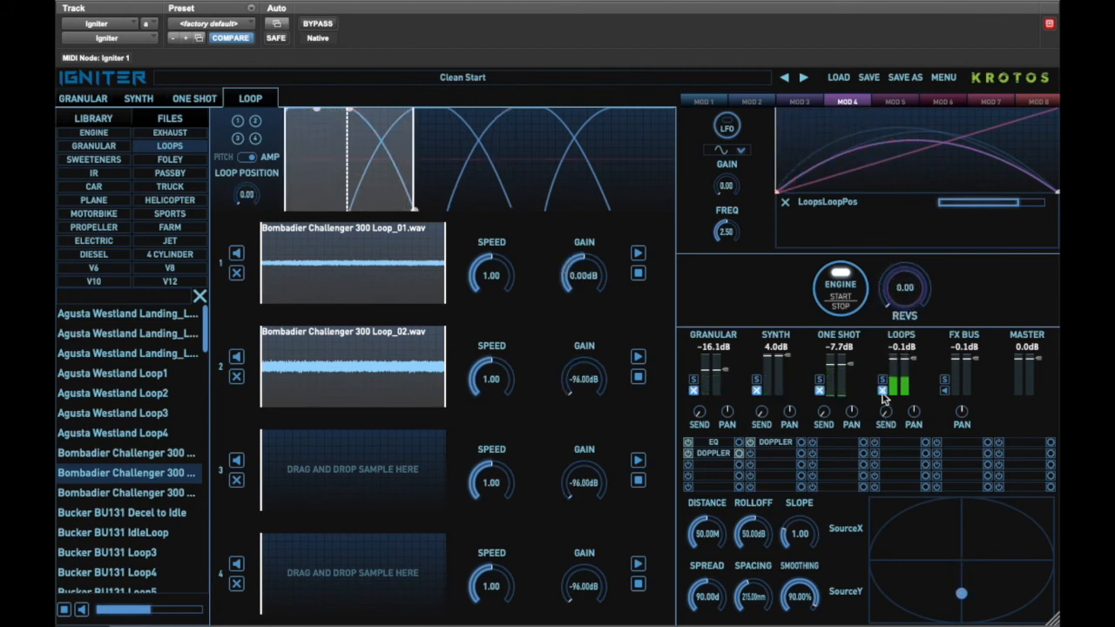
left_click_drag(902, 283, 912, 177)
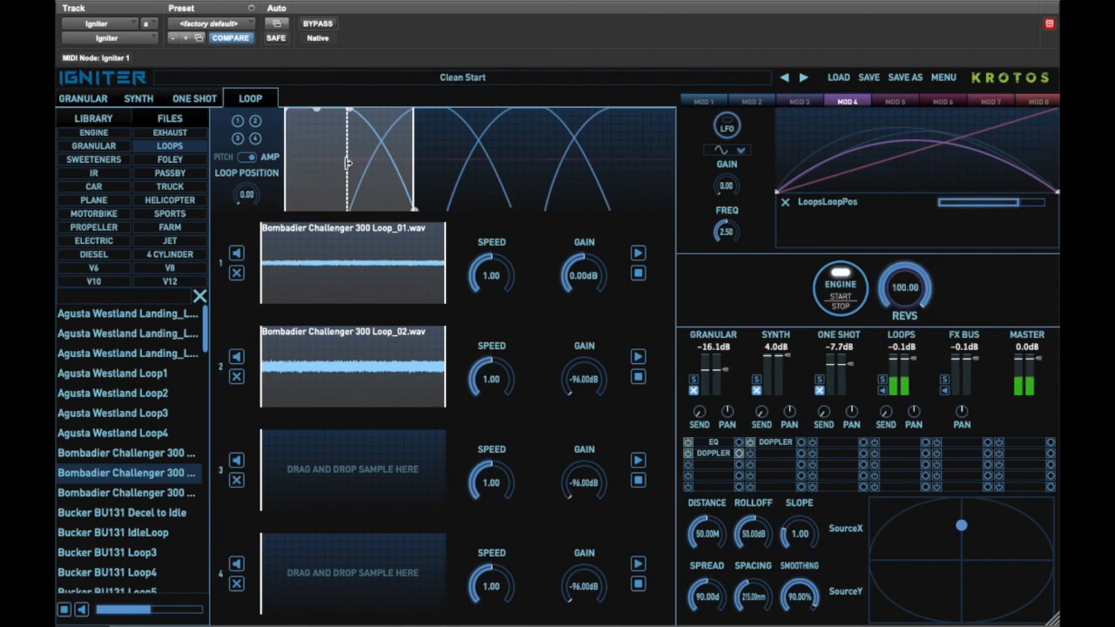
Move the loop region's start marker slightly earlier and toggle the loops channel mute.
left_click_drag(347, 163, 324, 171)
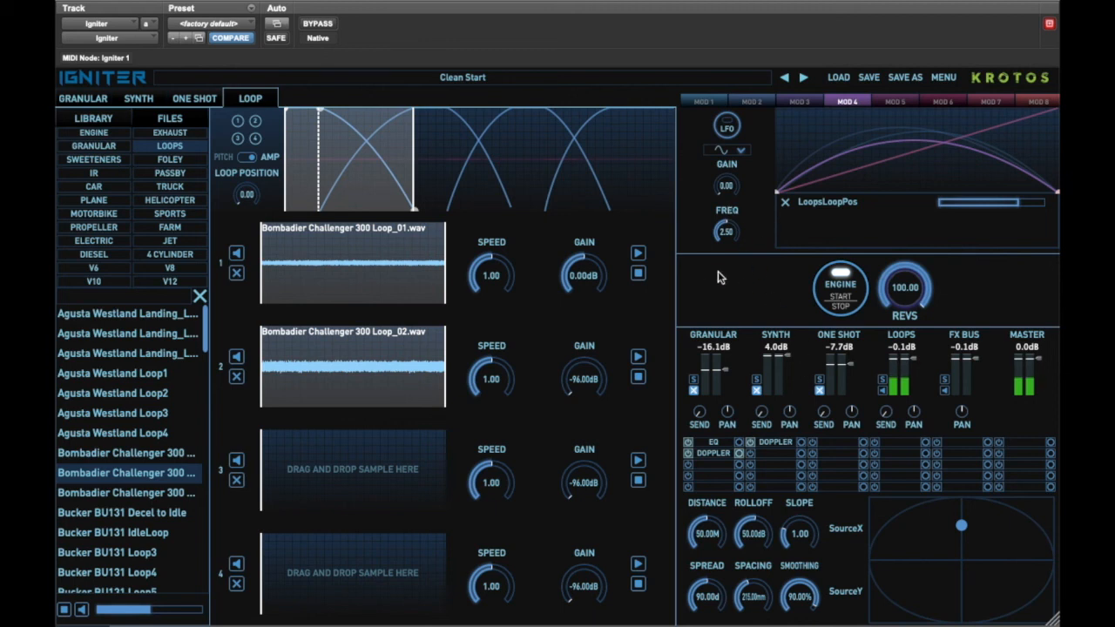
left_click(882, 392)
Assign the loops gain to MOD 5 and shape its curve into an arch by lowering the end point.
left_click(893, 102)
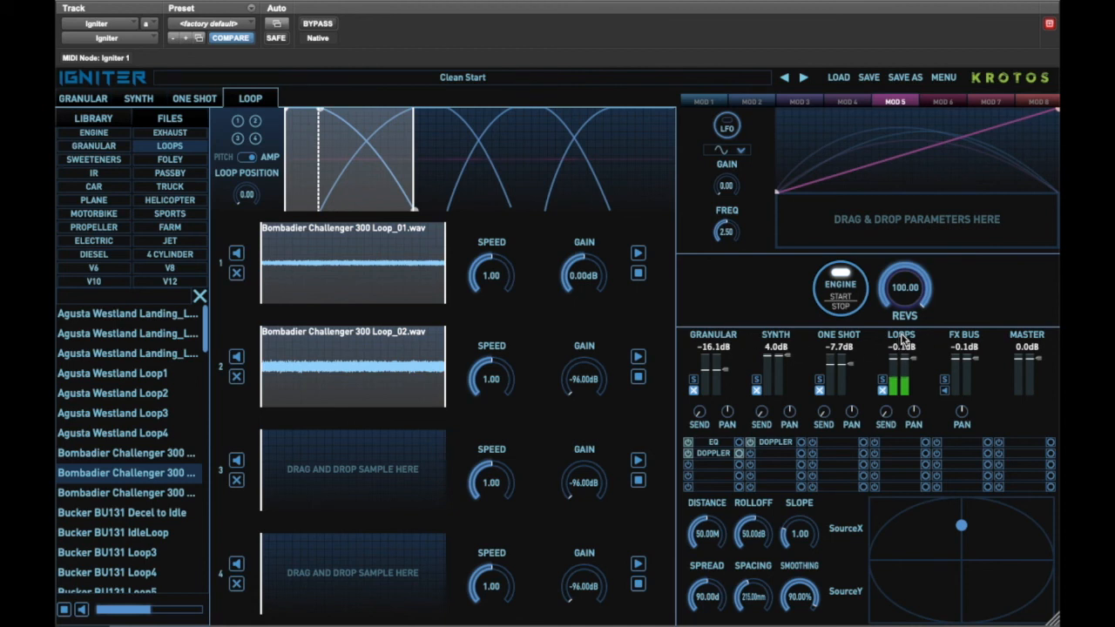
left_click_drag(902, 340, 924, 220)
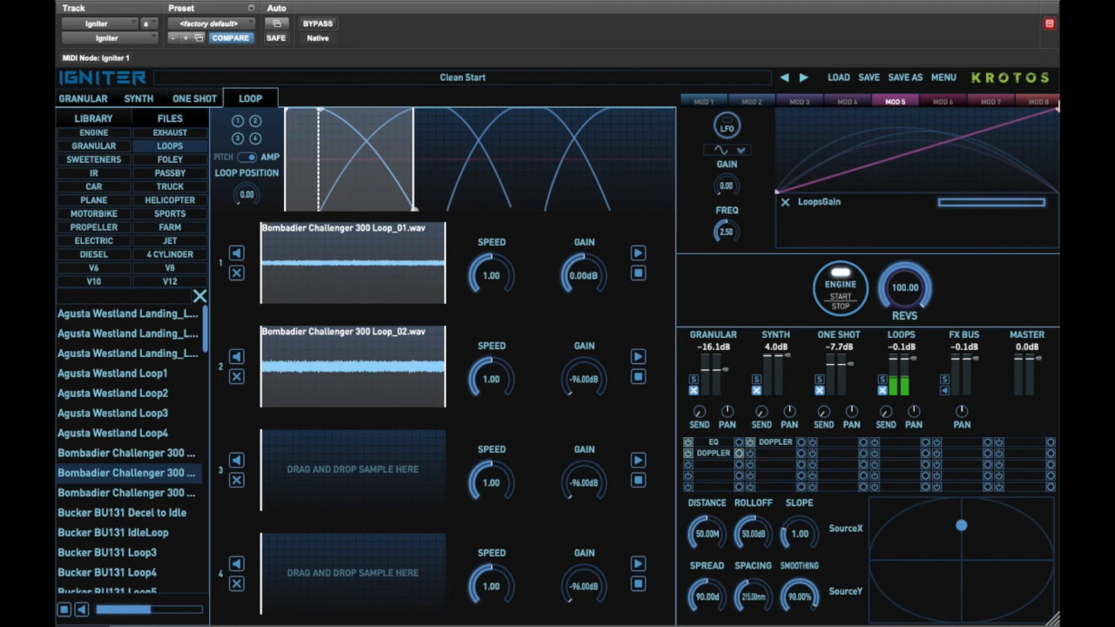
left_click_drag(1057, 110, 1051, 194)
left_click_drag(910, 196, 922, 131)
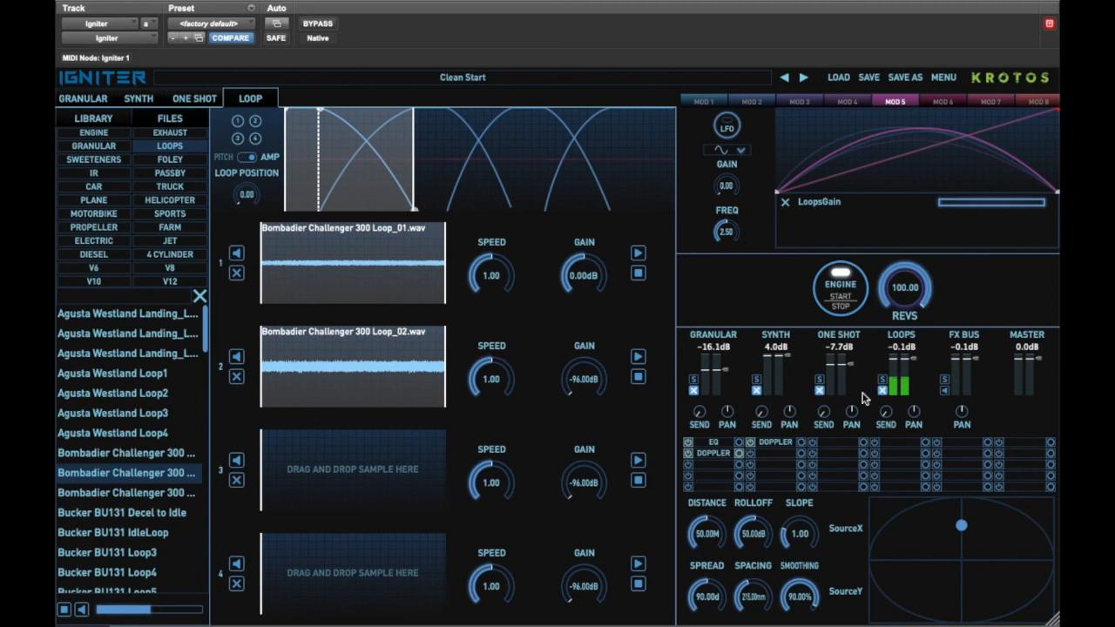
Widen the loop region by moving its marker to the end of the first loop lane while cycling the revs.
left_click_drag(912, 286, 886, 394)
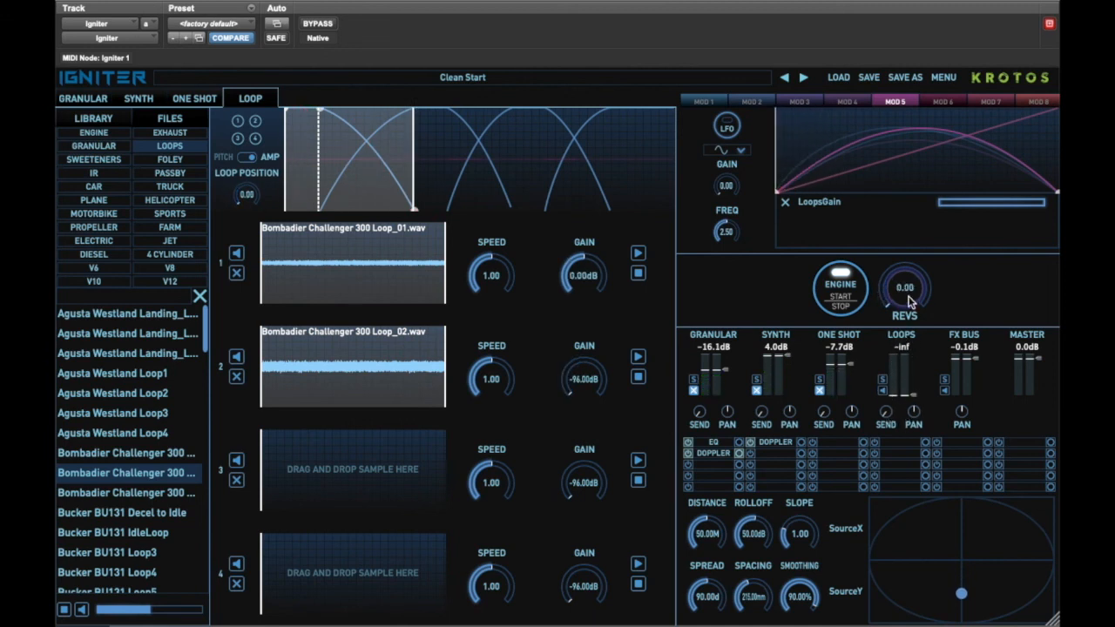
left_click_drag(911, 302, 912, 169)
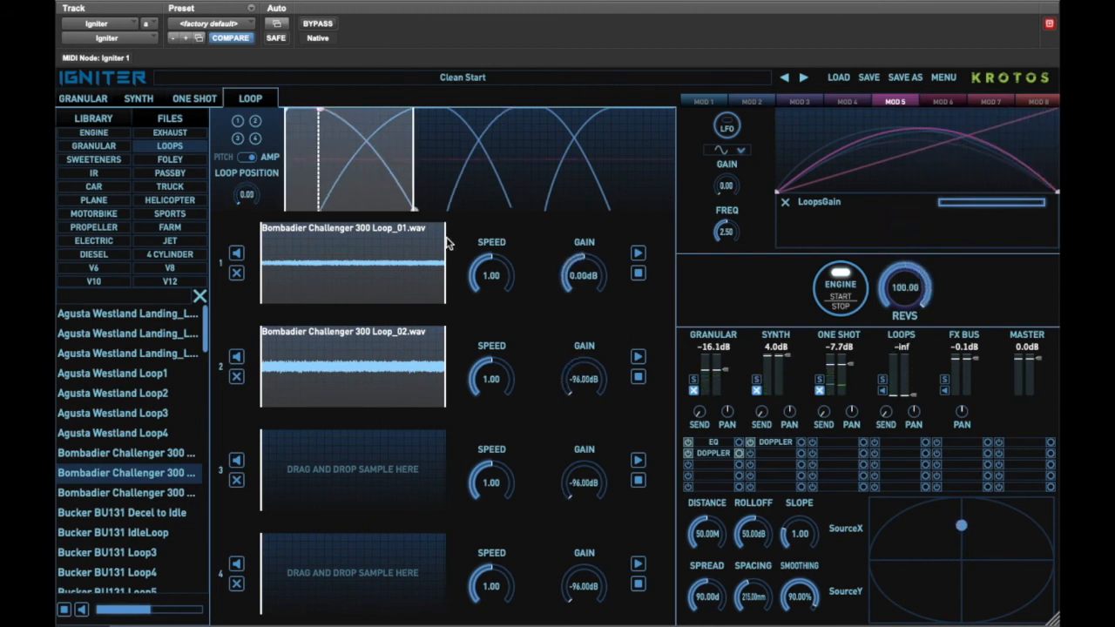
left_click_drag(321, 157, 442, 160)
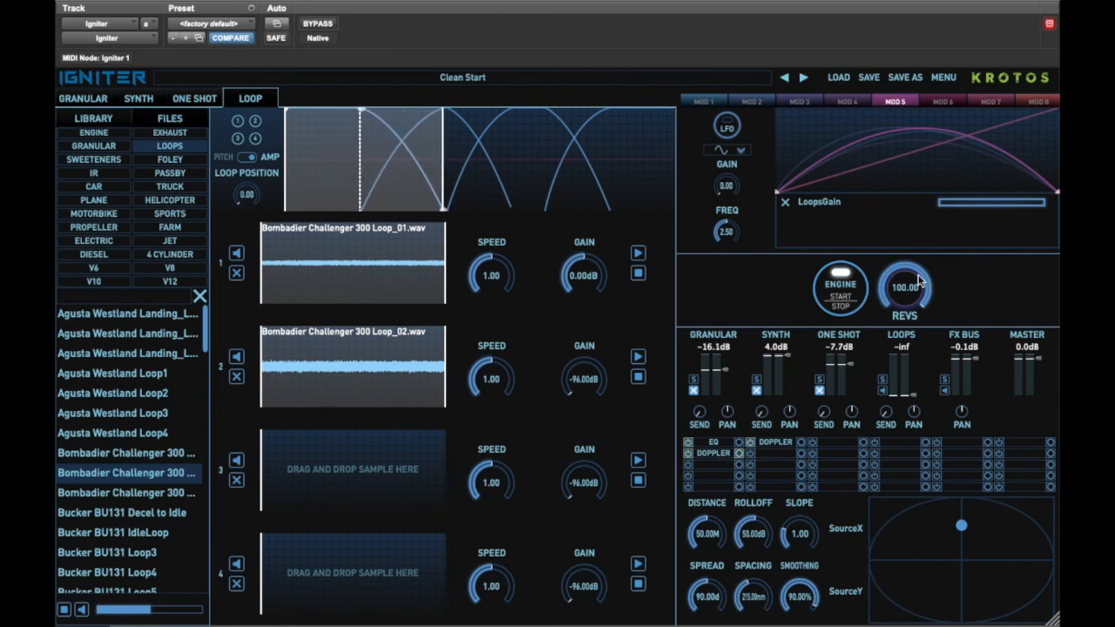
Raise the peak of the MOD 5 loops-gain curve and narrow its range slider while sweeping the revs up and down.
left_click_drag(917, 283, 888, 386)
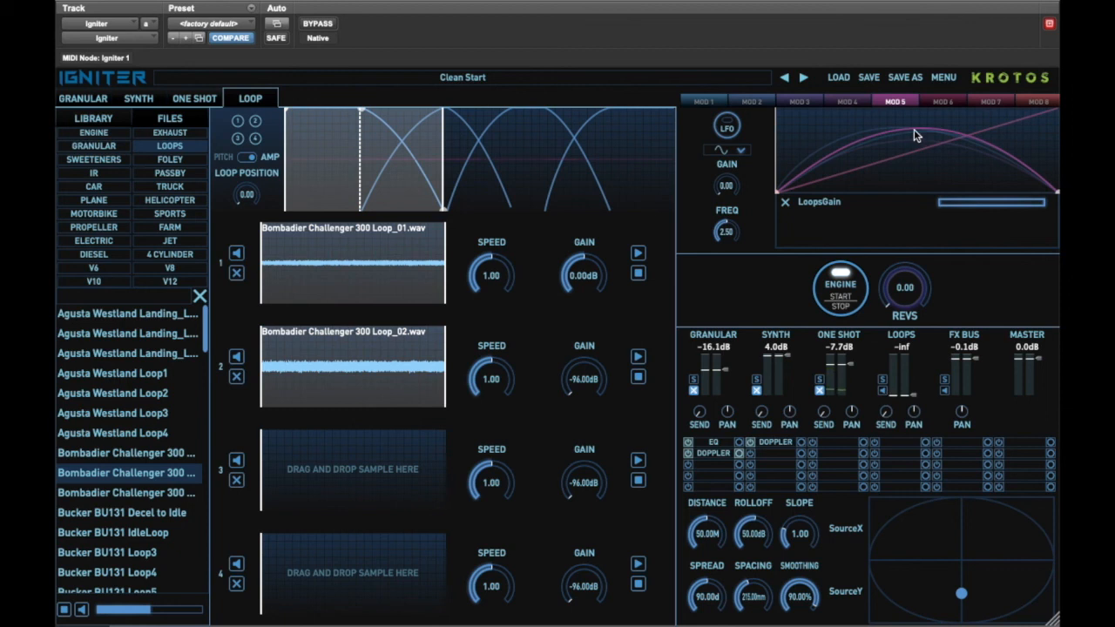
left_click_drag(912, 131, 913, 121)
left_click_drag(1040, 202, 996, 201)
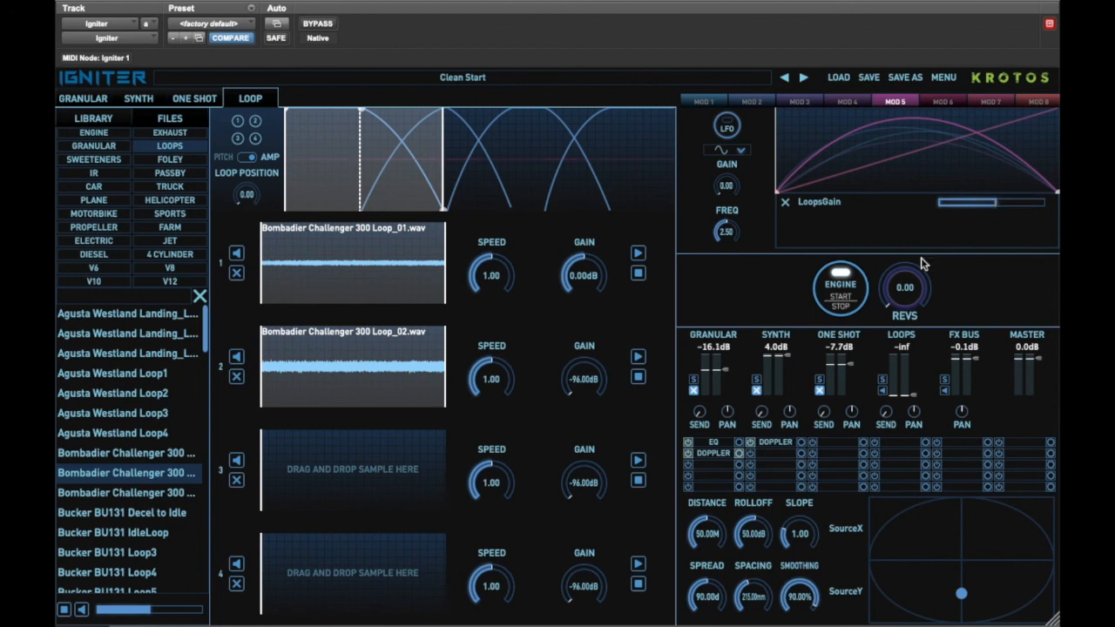
mouse_move(895, 305)
left_mouse_down()
mouse_move(913, 199)
mouse_move(900, 290)
left_mouse_up()
left_click(955, 206)
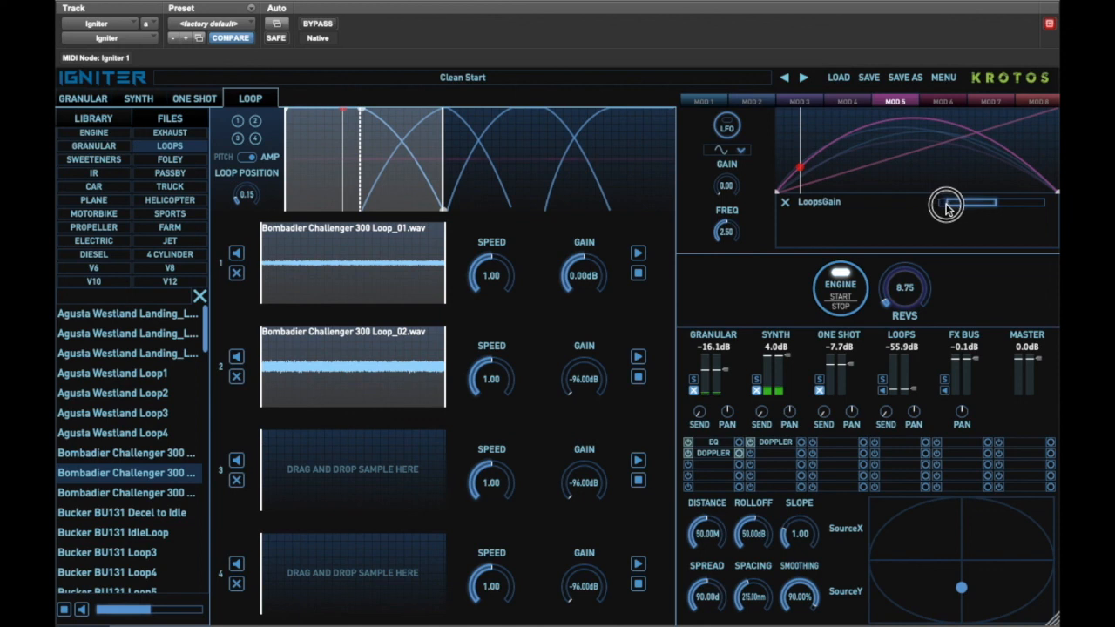
left_click_drag(994, 208, 1010, 206)
left_click_drag(906, 301, 919, 189)
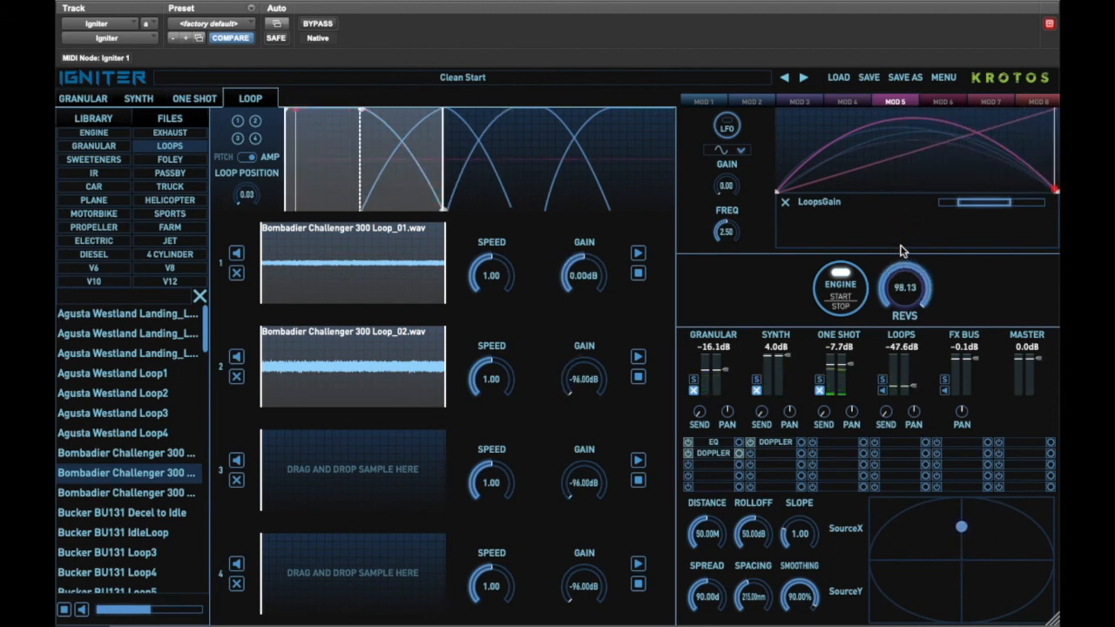
Toggle the one-shot channel's mute and rev the engine along with the video during playback to audition the sound.
left_click(820, 390)
mouse_move(901, 286)
left_mouse_down()
mouse_move(884, 324)
mouse_move(882, 387)
mouse_move(899, 254)
mouse_move(900, 268)
left_mouse_up()
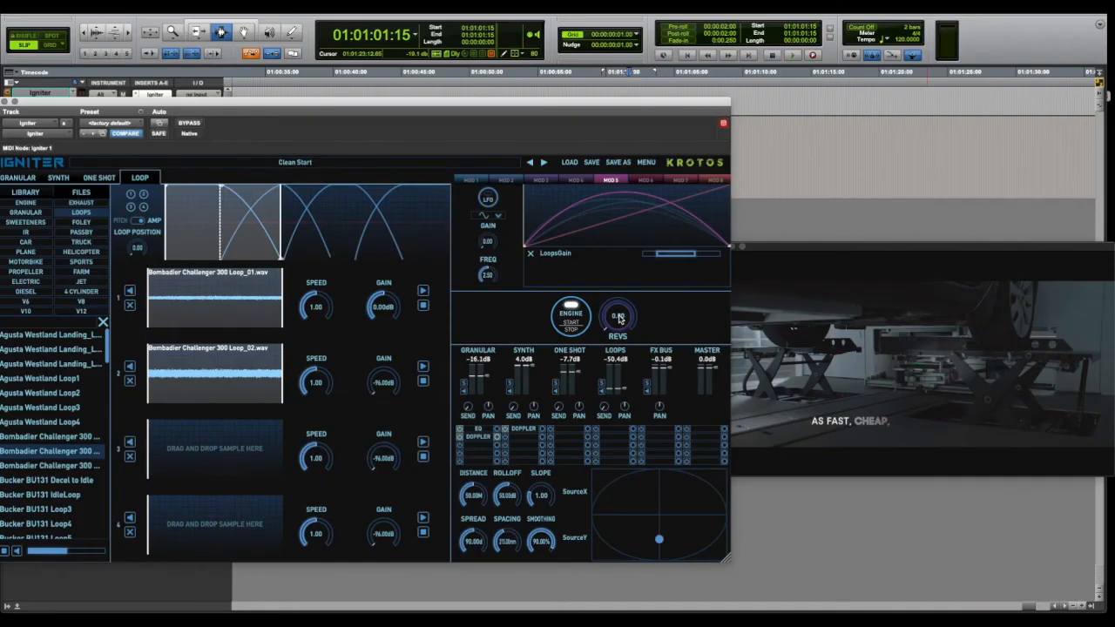
key("space")
left_click_drag(618, 321, 629, 229)
key("space")
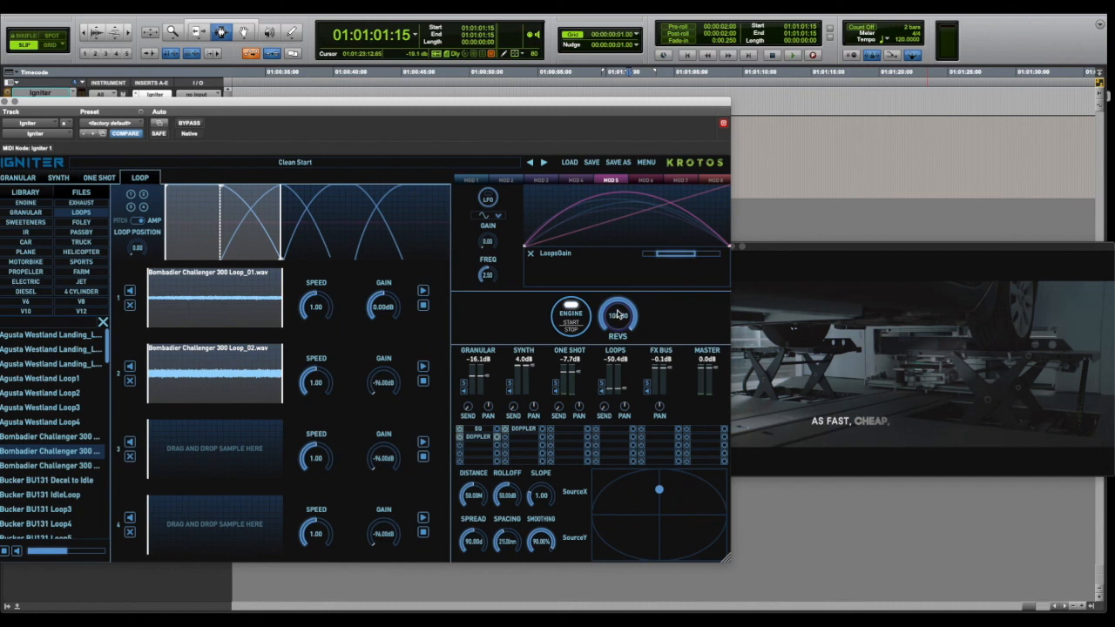
key("space")
left_click_drag(617, 315, 609, 454)
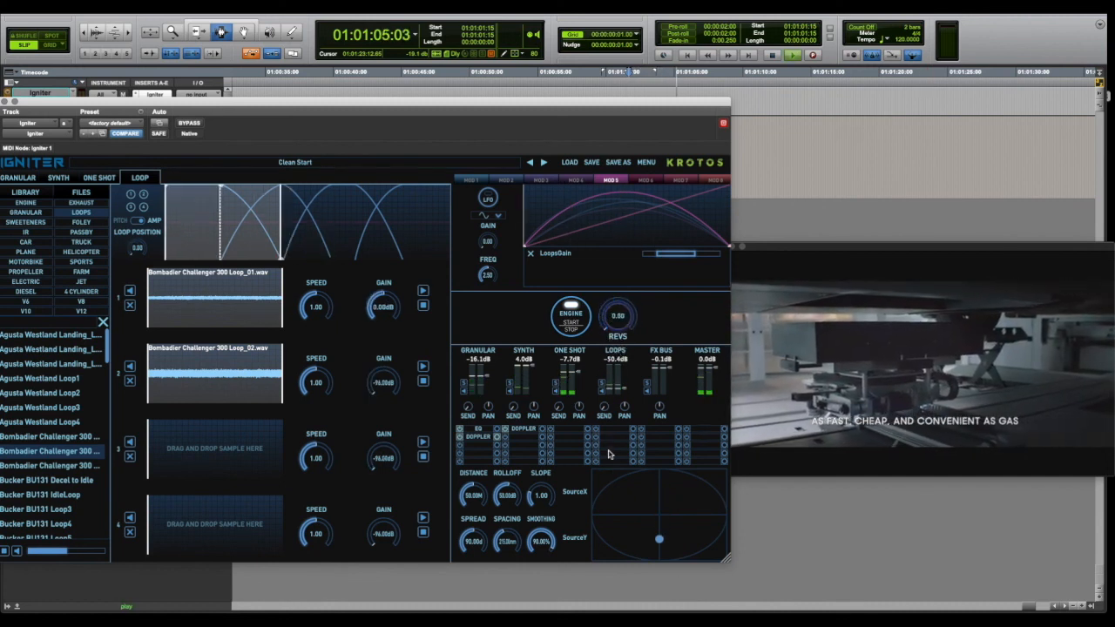
key("space")
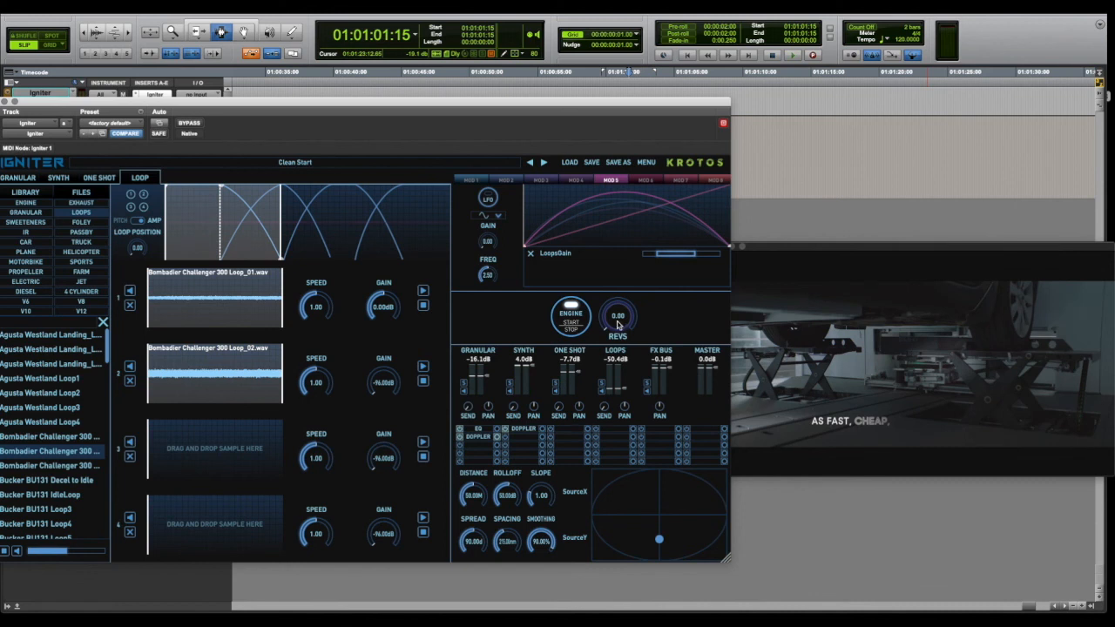
key("space")
left_click_drag(618, 325, 642, 214)
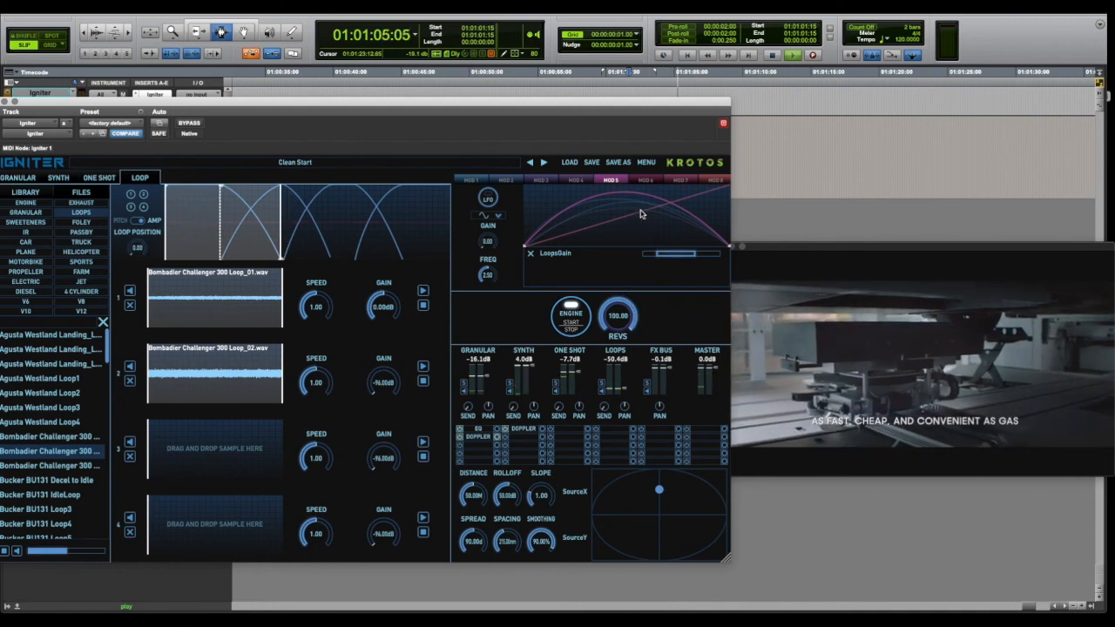
key("space")
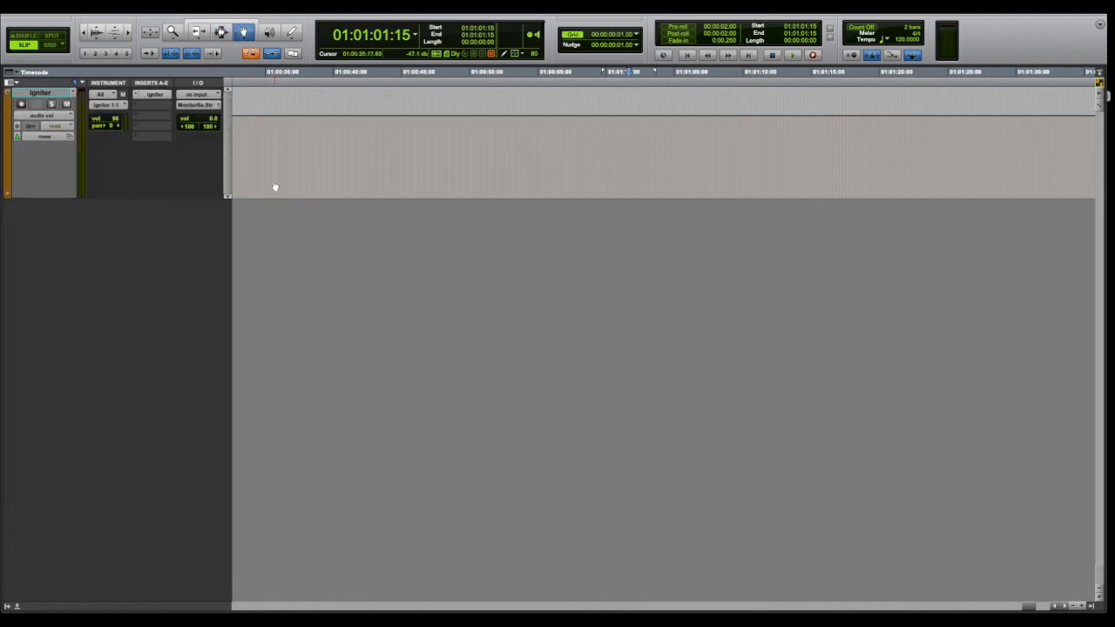
Switch the track's automation lane to the Igniter MasterRPM parameter.
left_click(59, 117)
mouse_move(64, 168)
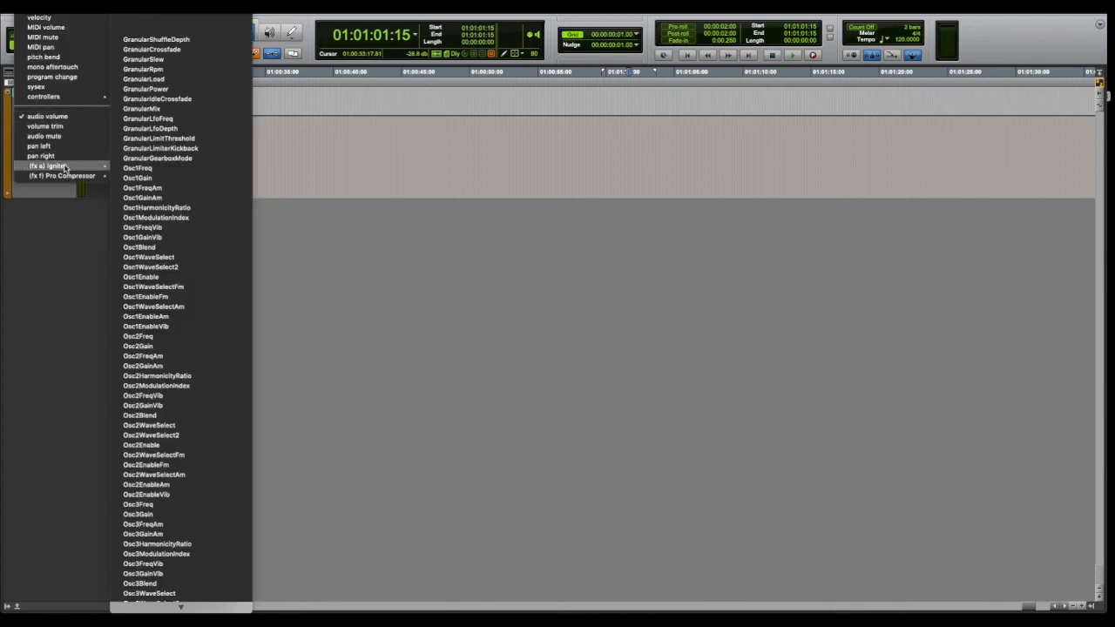
left_click(139, 17)
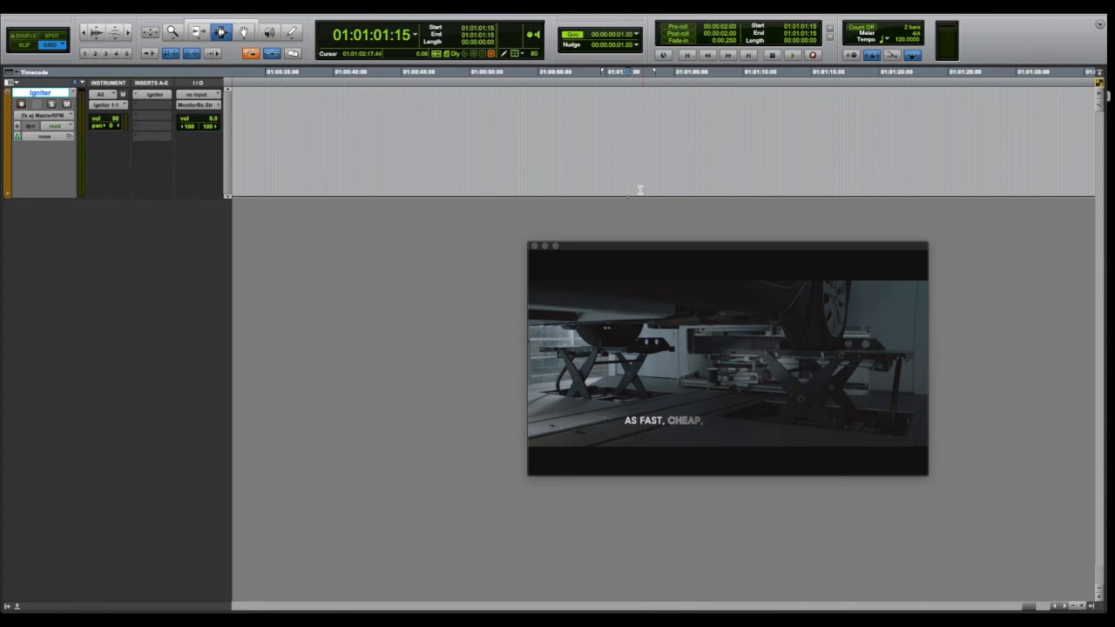
Draw a MasterRPM automation ramp climbing to full revs at about 01:01:04:06, where the car launches in the video.
left_click(633, 183)
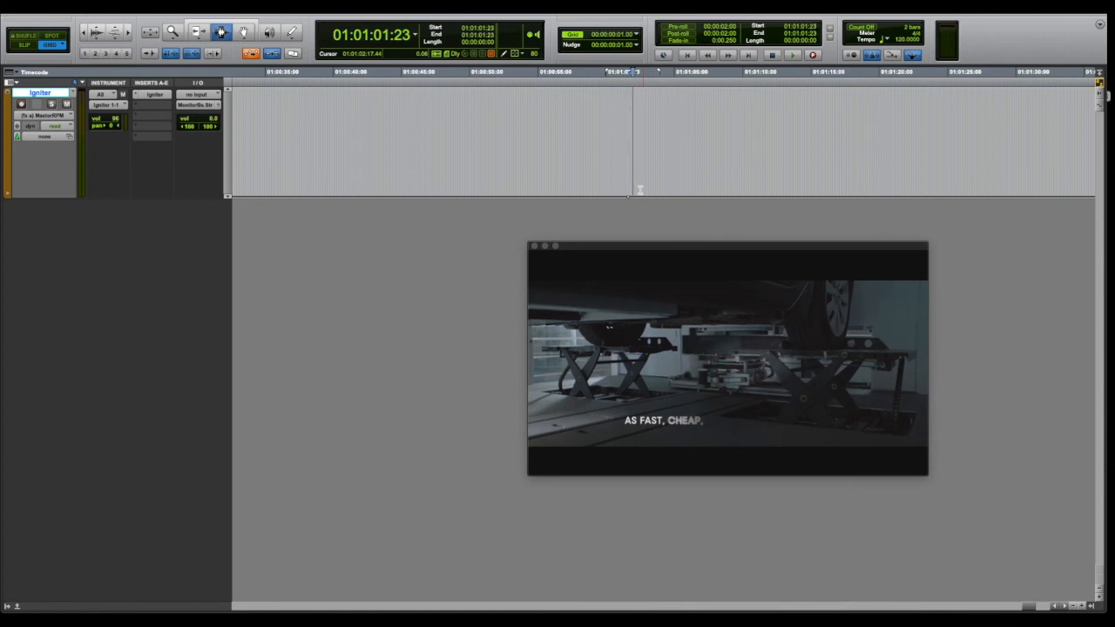
left_click_drag(634, 180, 663, 179)
left_click(664, 179)
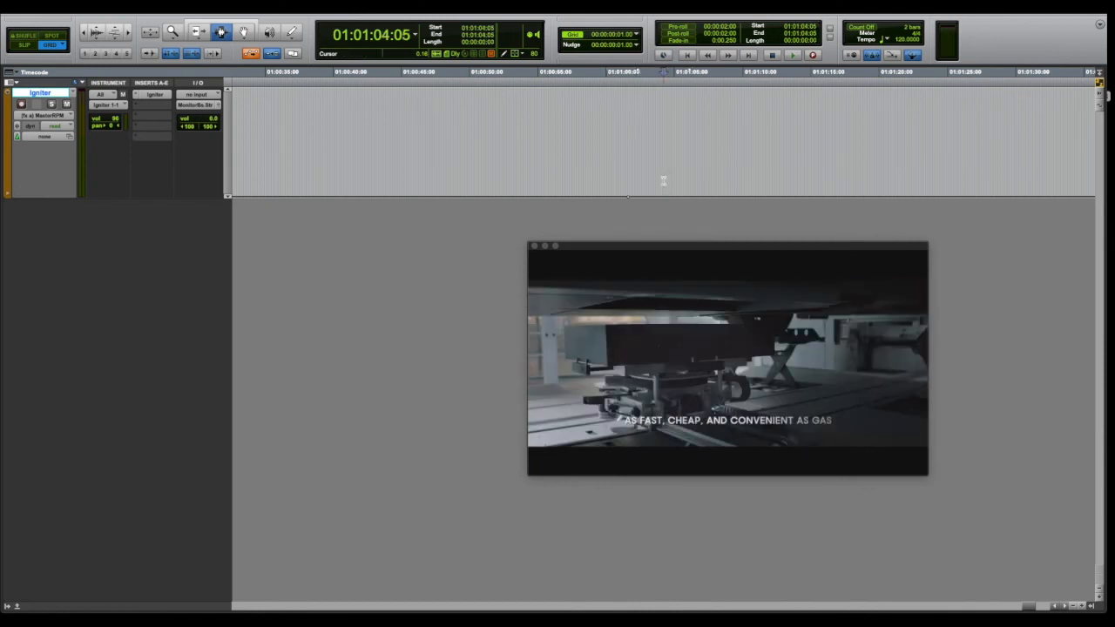
key("plus")
key("plus")
key("plus")
key("minus")
key("minus")
key("minus")
key("minus")
key("minus")
key("minus")
key("plus")
key("plus")
key("plus")
key("plus")
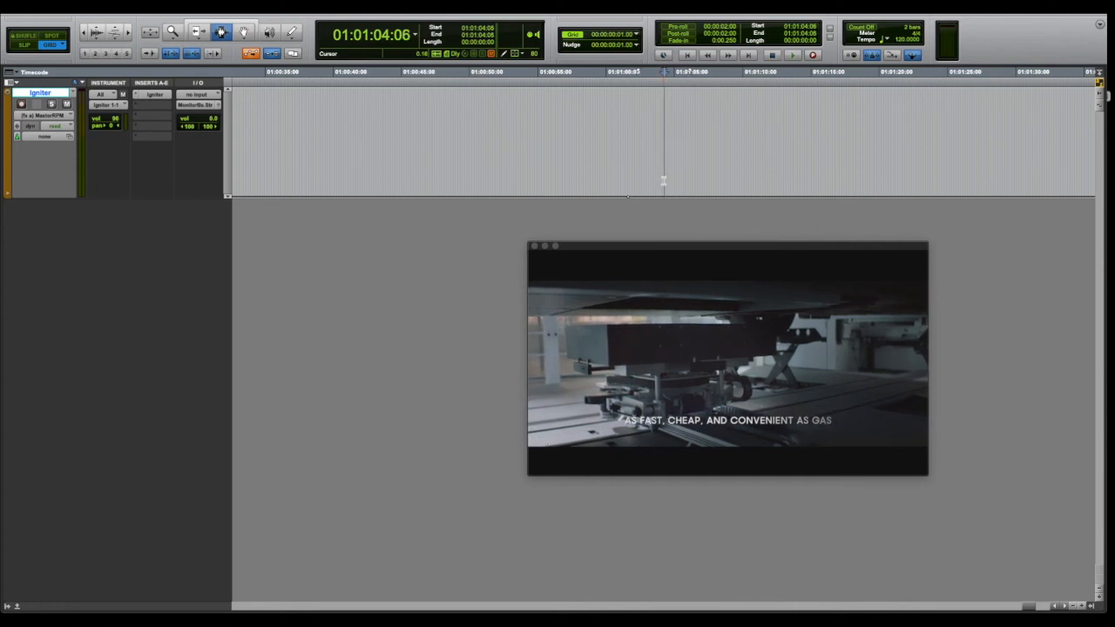
key("F8")
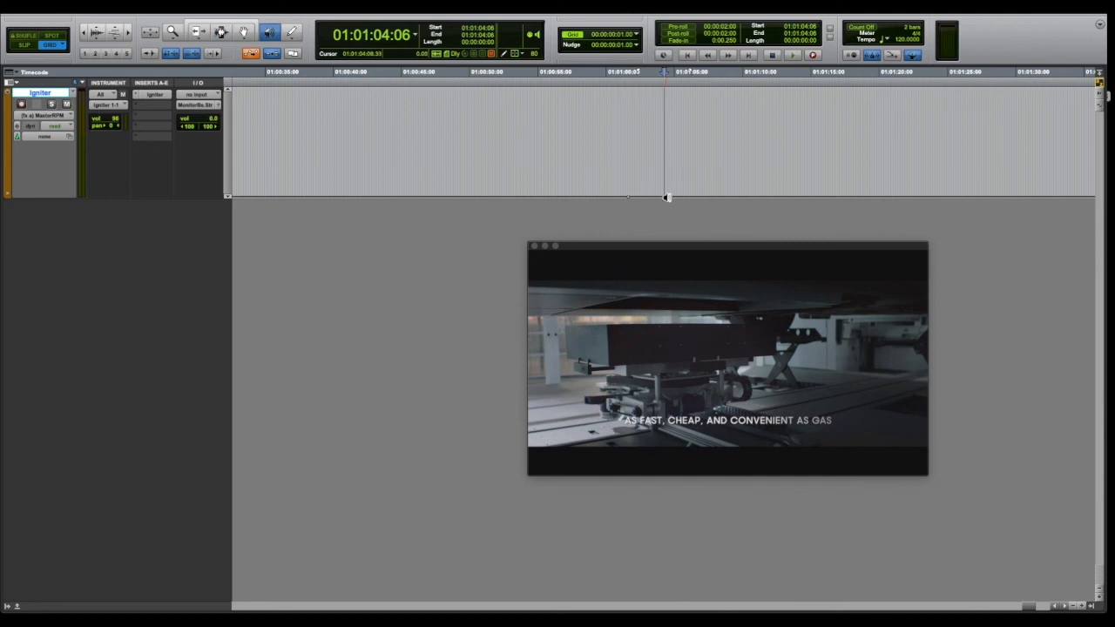
left_click_drag(666, 199, 664, 91)
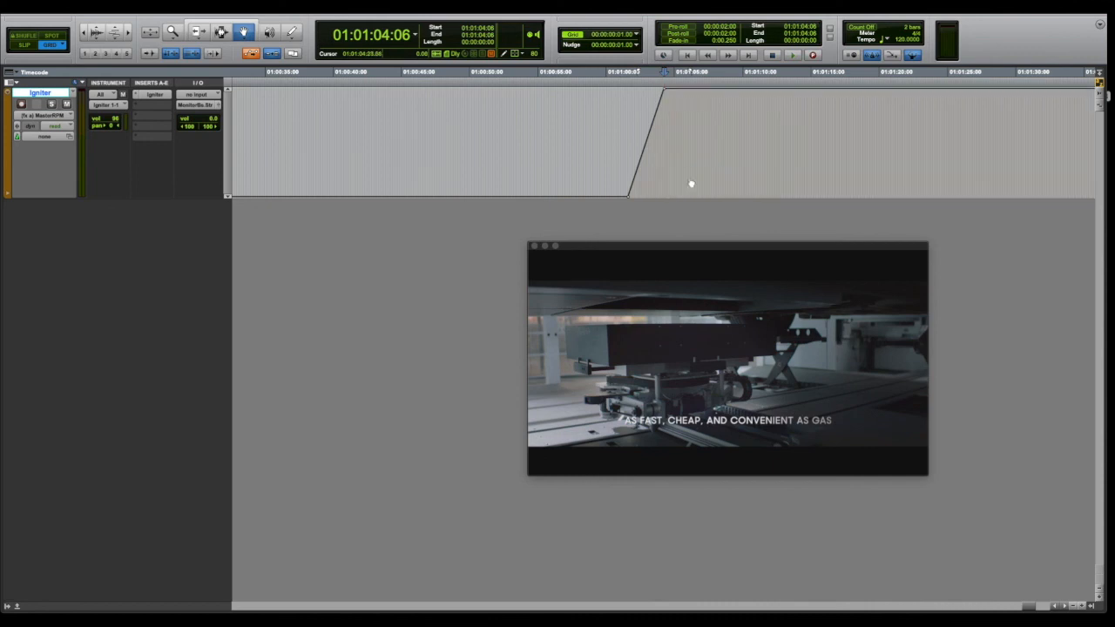
Play back the automated section from about 01:01:01:15 against the video.
key("F7")
left_click(629, 130)
key("F8")
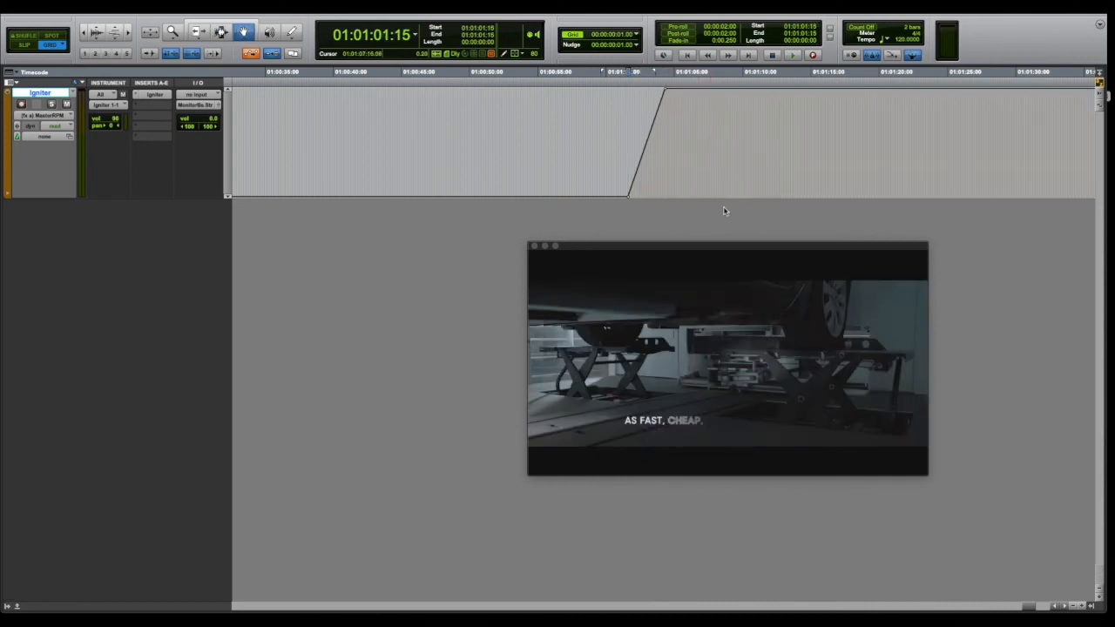
key("space")
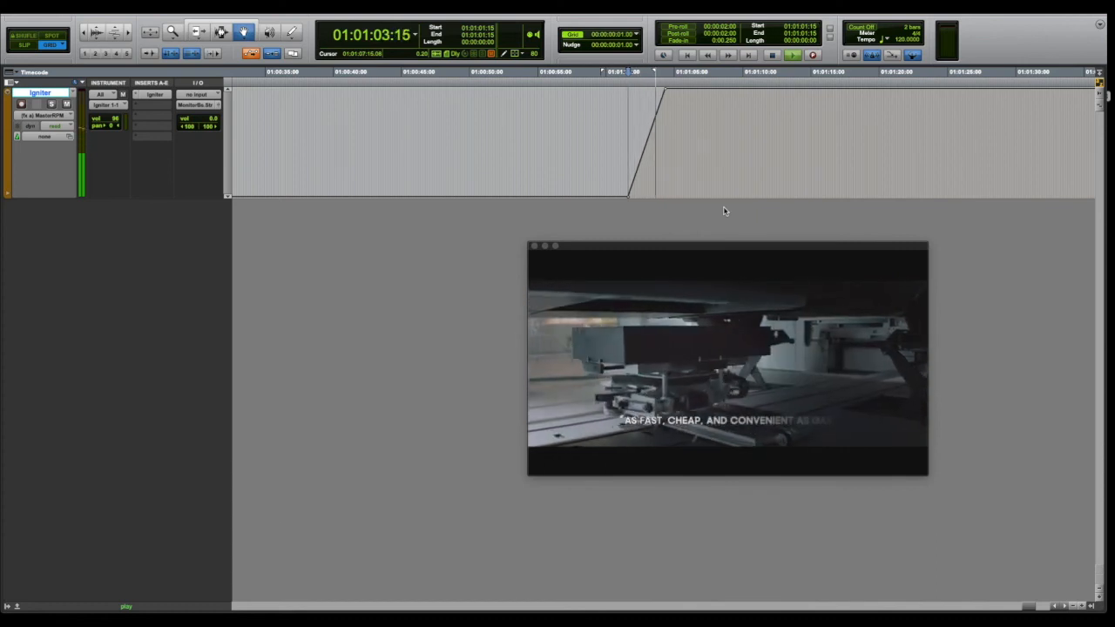
key("space")
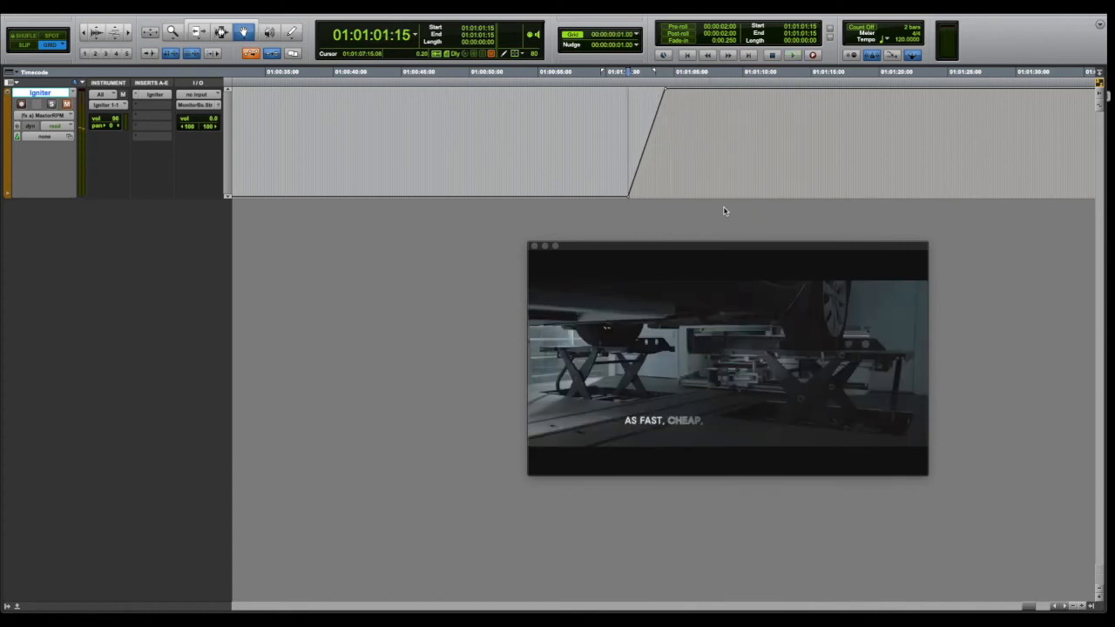